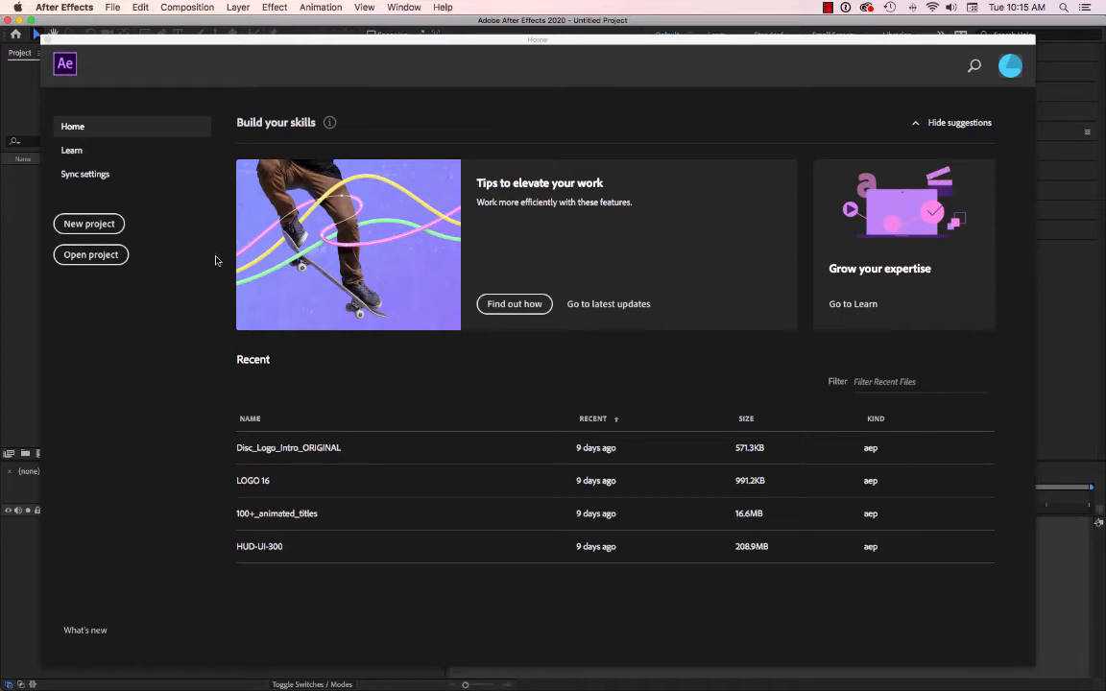
# Create a new project with a composition named "Rock & Rool", using the HDV/HDTV 720 25 preset and a duration of 0:00:05:00.
pyautogui.click(93, 224)
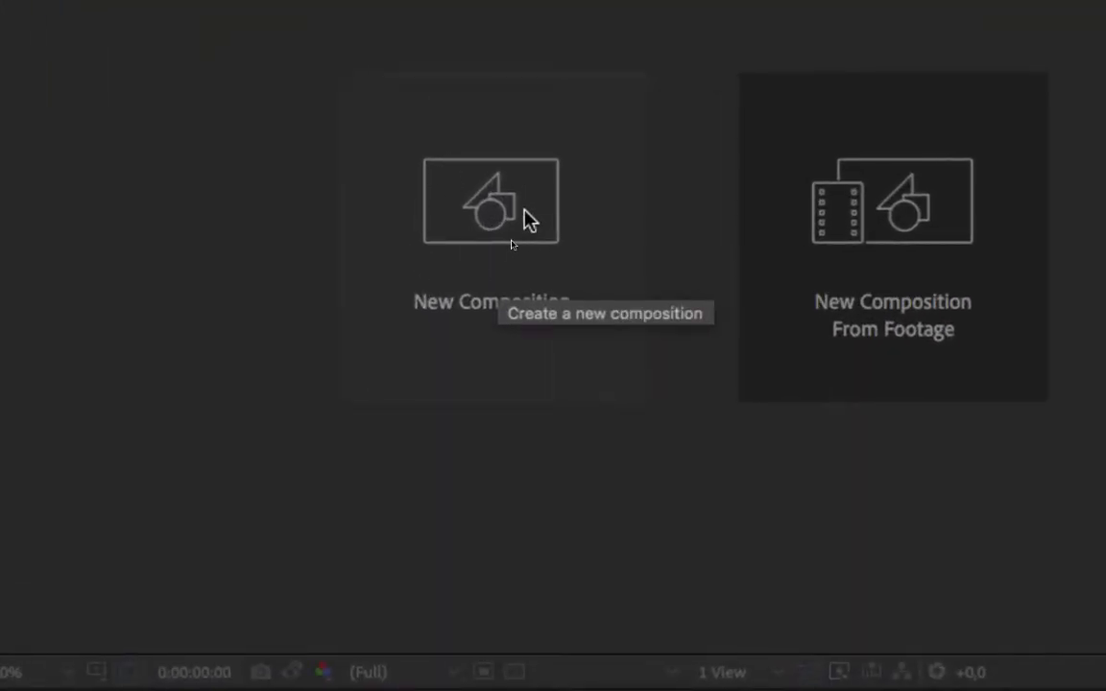
pyautogui.click(526, 219)
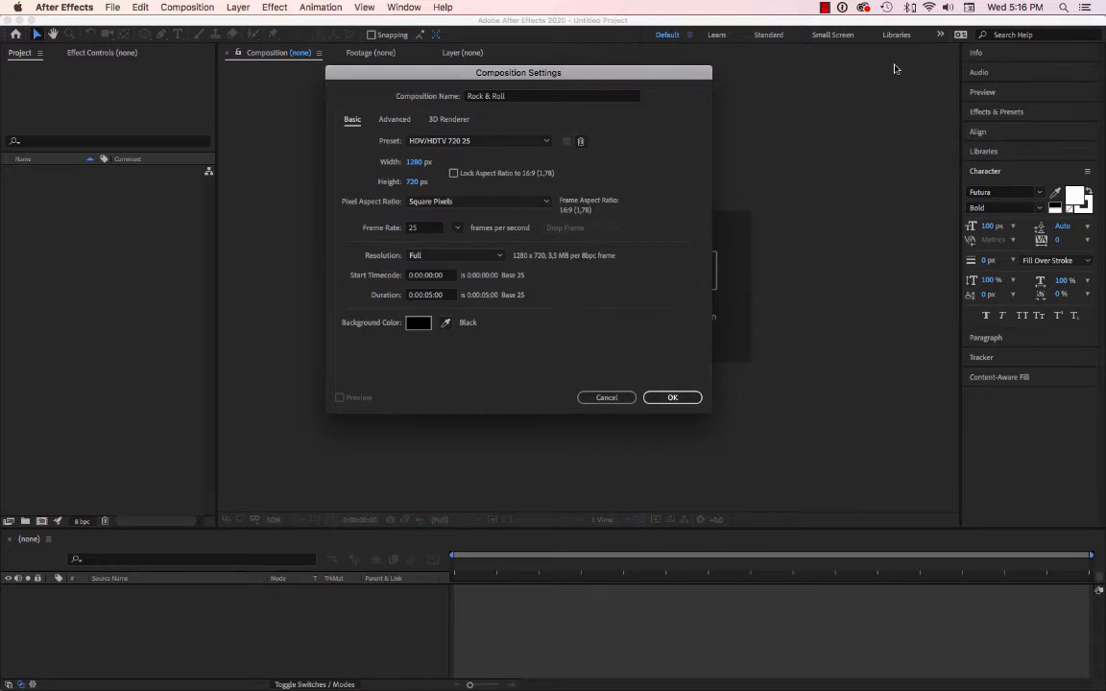
pyautogui.click(478, 140)
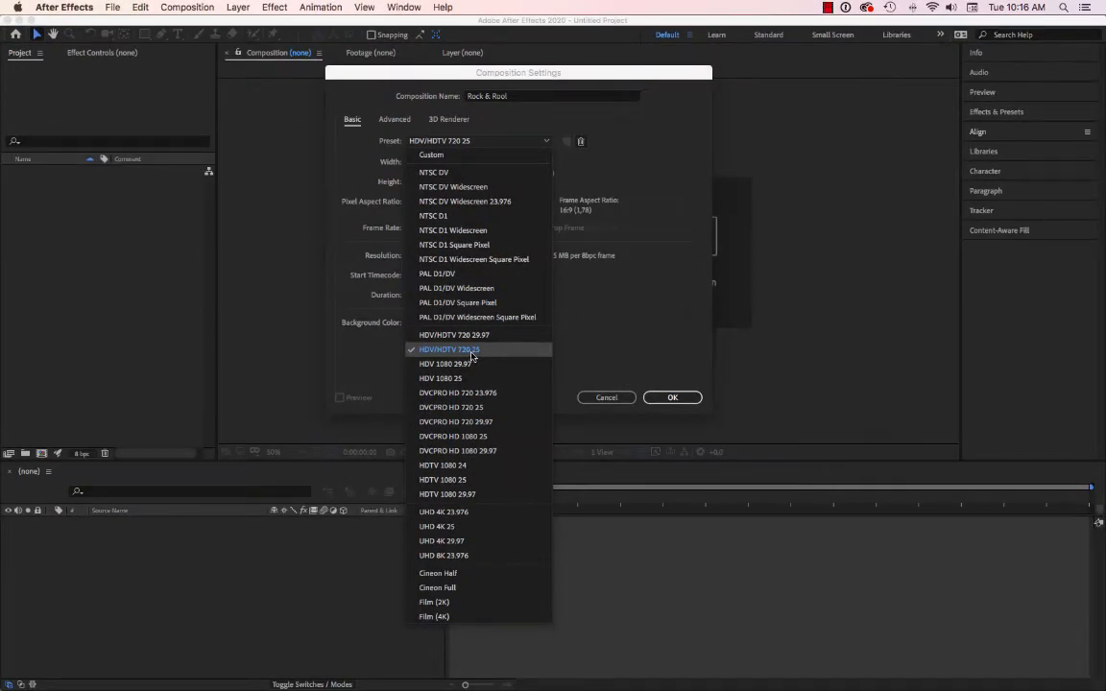
pyautogui.click(566, 518)
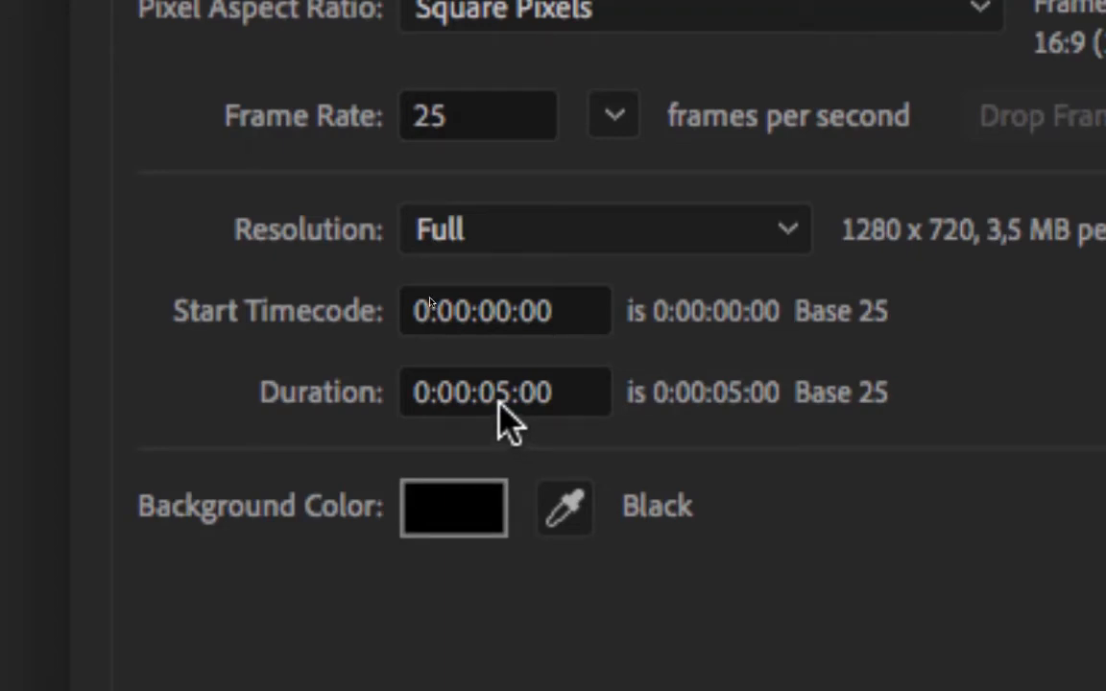
pyautogui.click(500, 395)
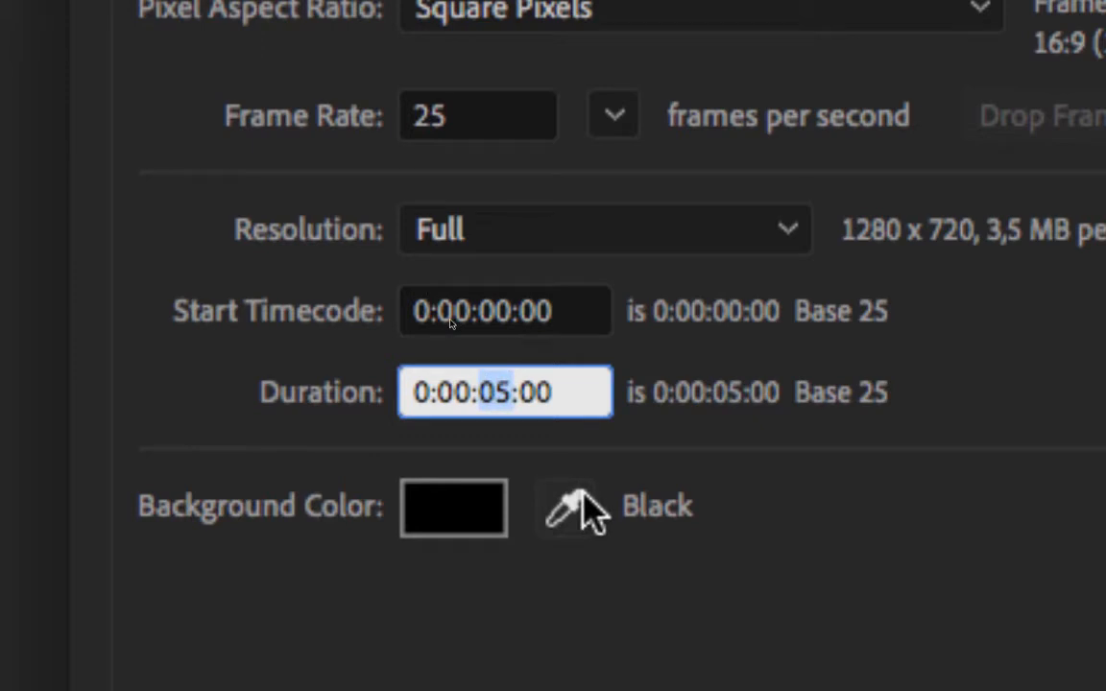
pyautogui.write('05')
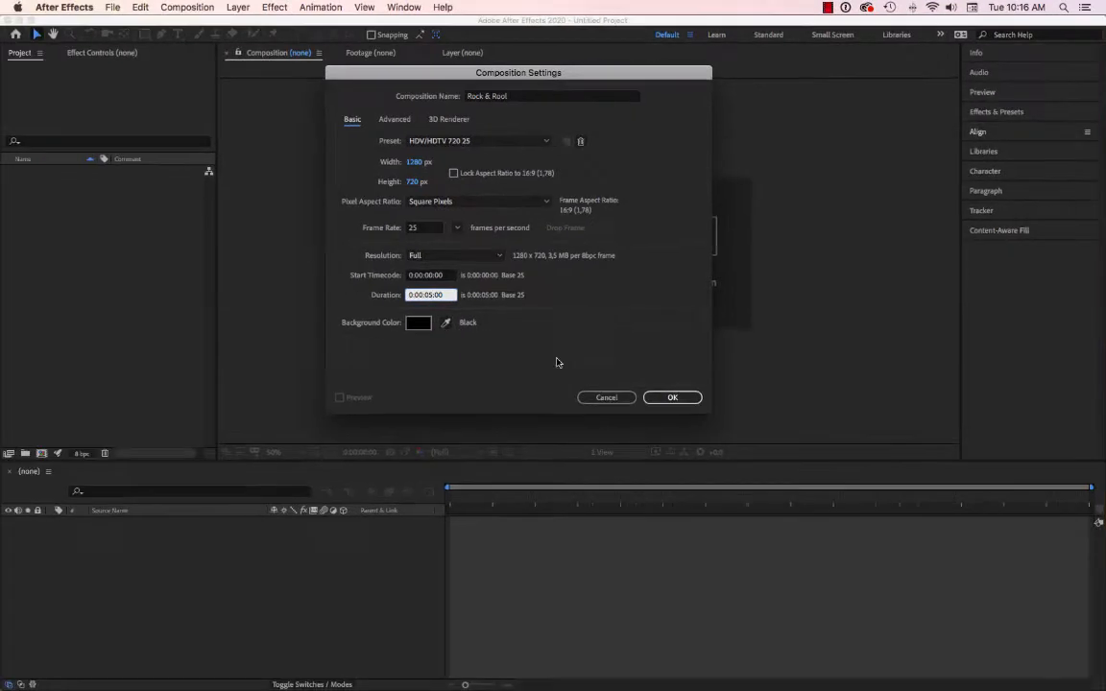
pyautogui.click(676, 399)
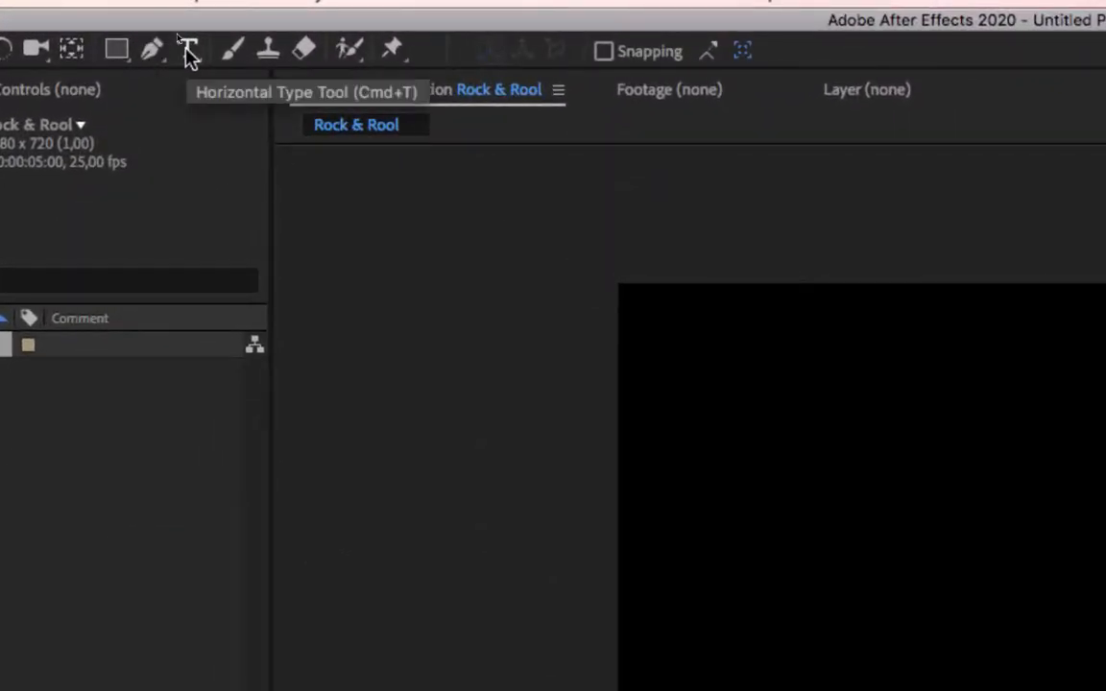
# Add a horizontal text layer reading "Rock &" and move it down so it sits fully inside the upper part of the frame.
pyautogui.click(188, 51)
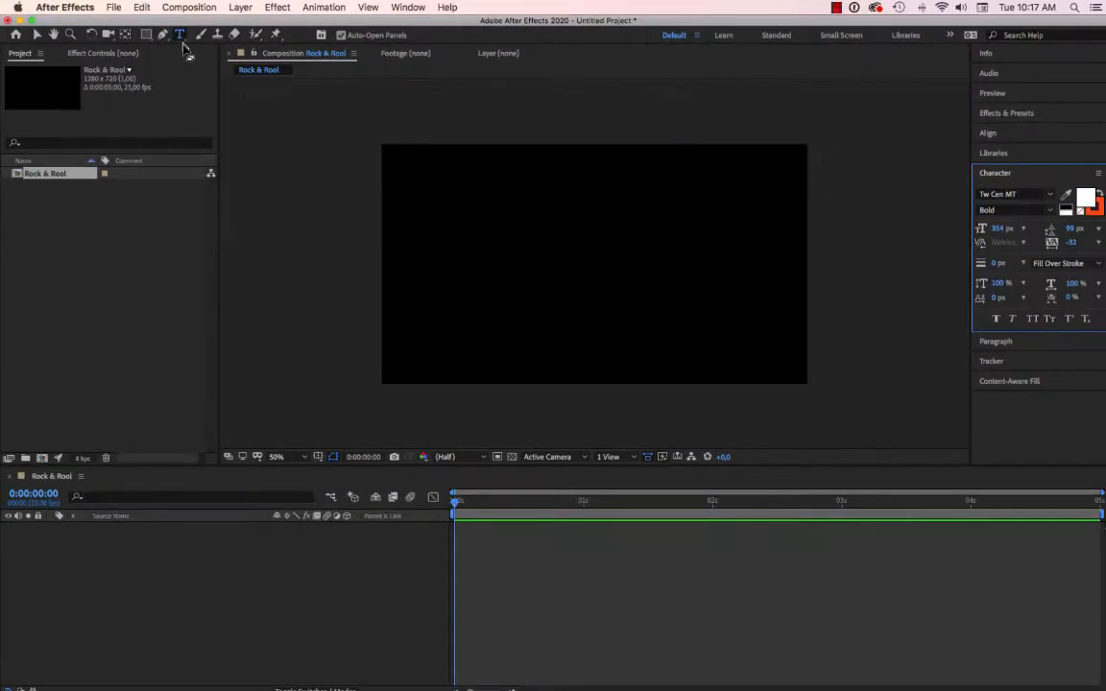
pyautogui.click(415, 197)
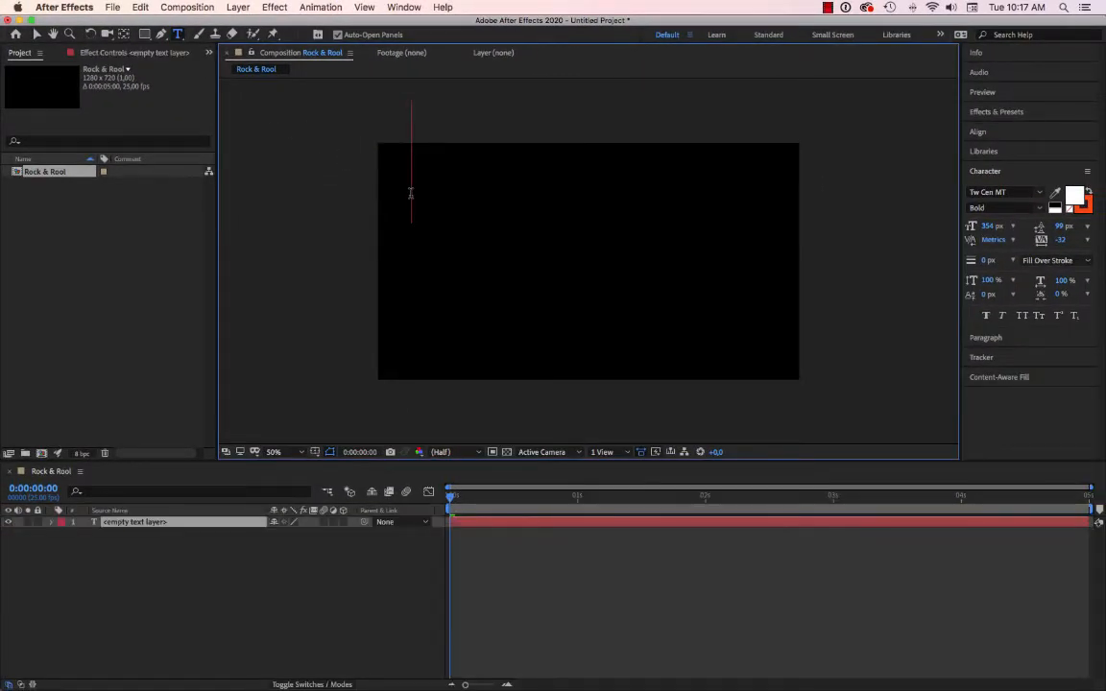
pyautogui.write('Rock')
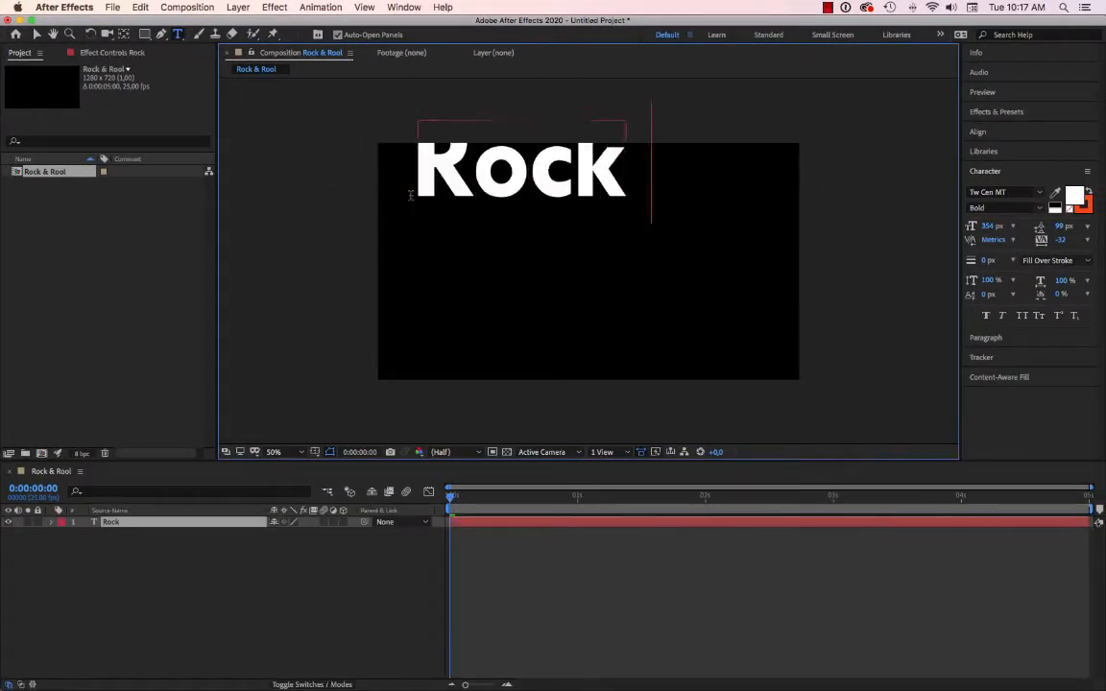
pyautogui.write(' &')
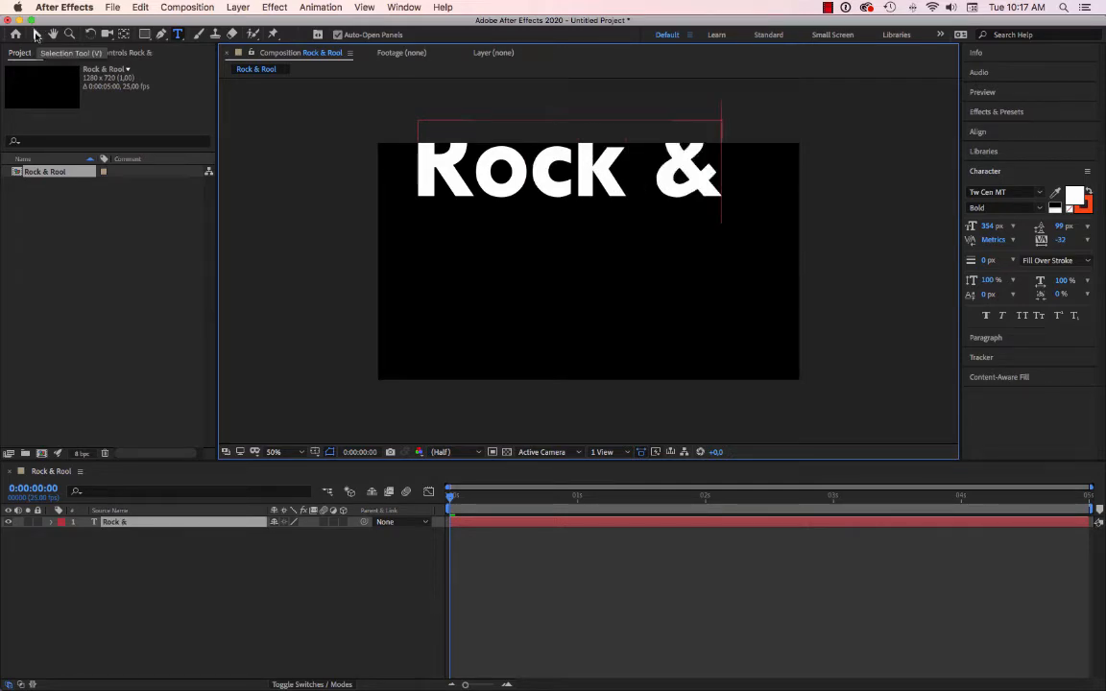
pyautogui.click(36, 35)
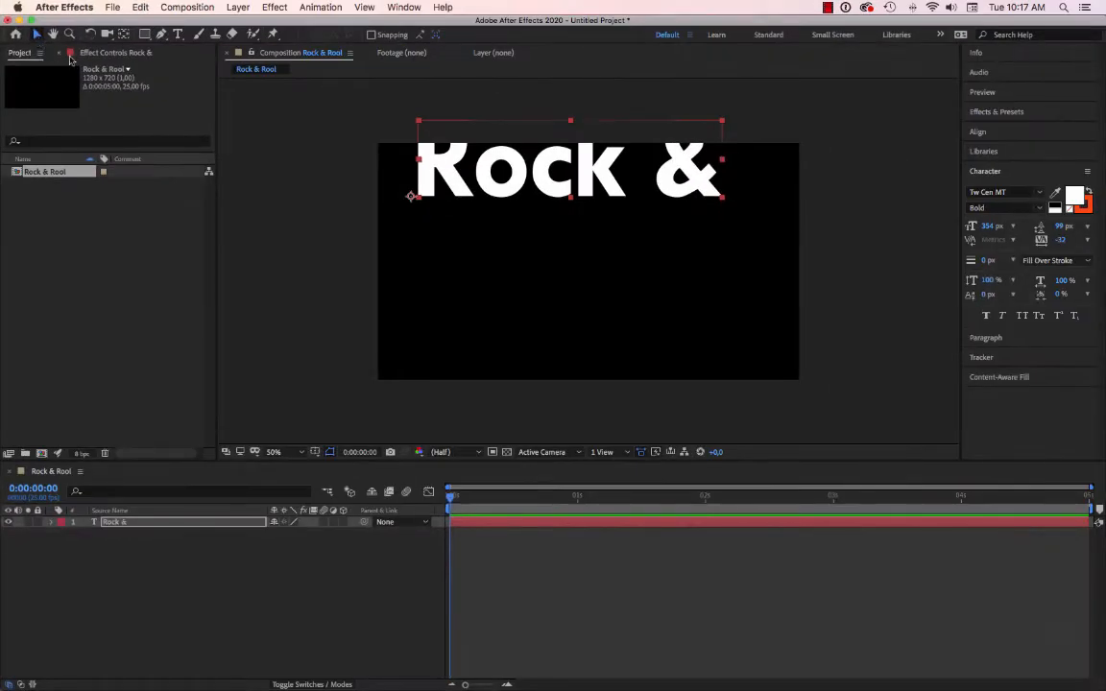
pyautogui.moveTo(457, 185); pyautogui.dragTo(461, 238)
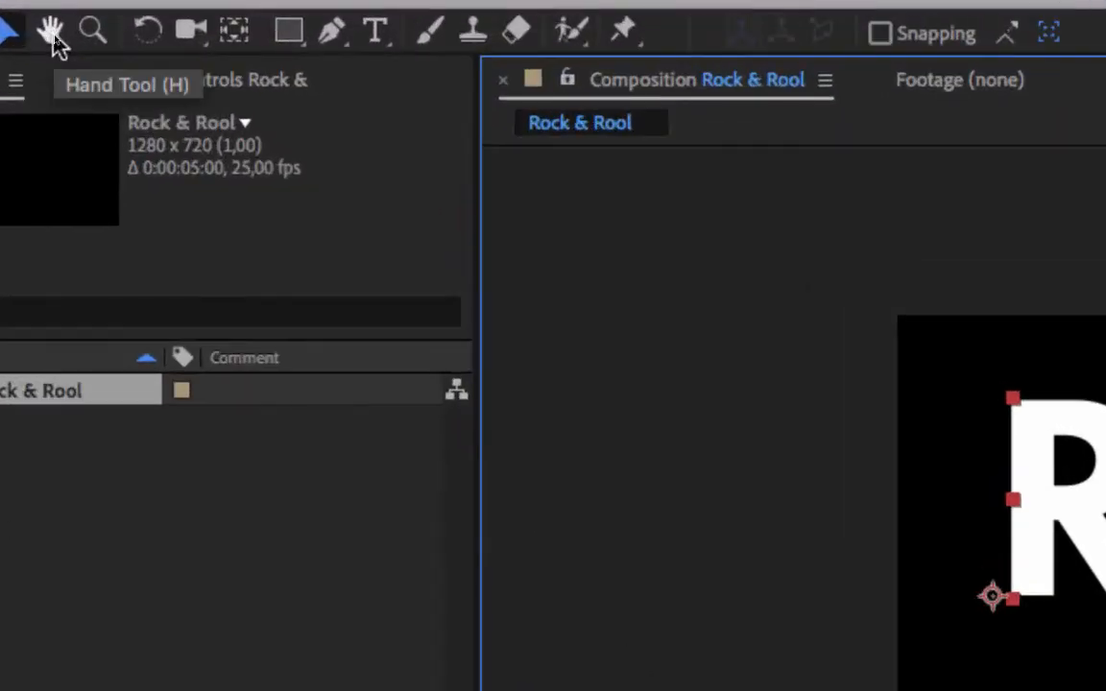
# Try rotating the "Rock &" text around its anchor point with the Rotation tool.
pyautogui.click(147, 38)
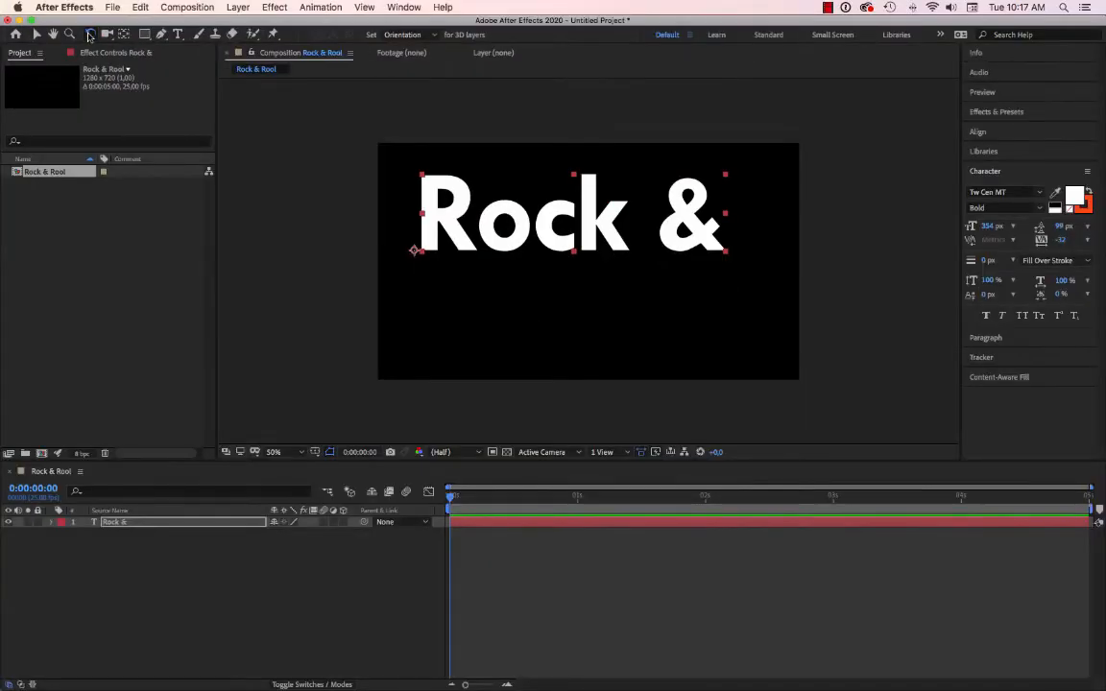
pyautogui.moveTo(424, 202); pyautogui.dragTo(480, 202)
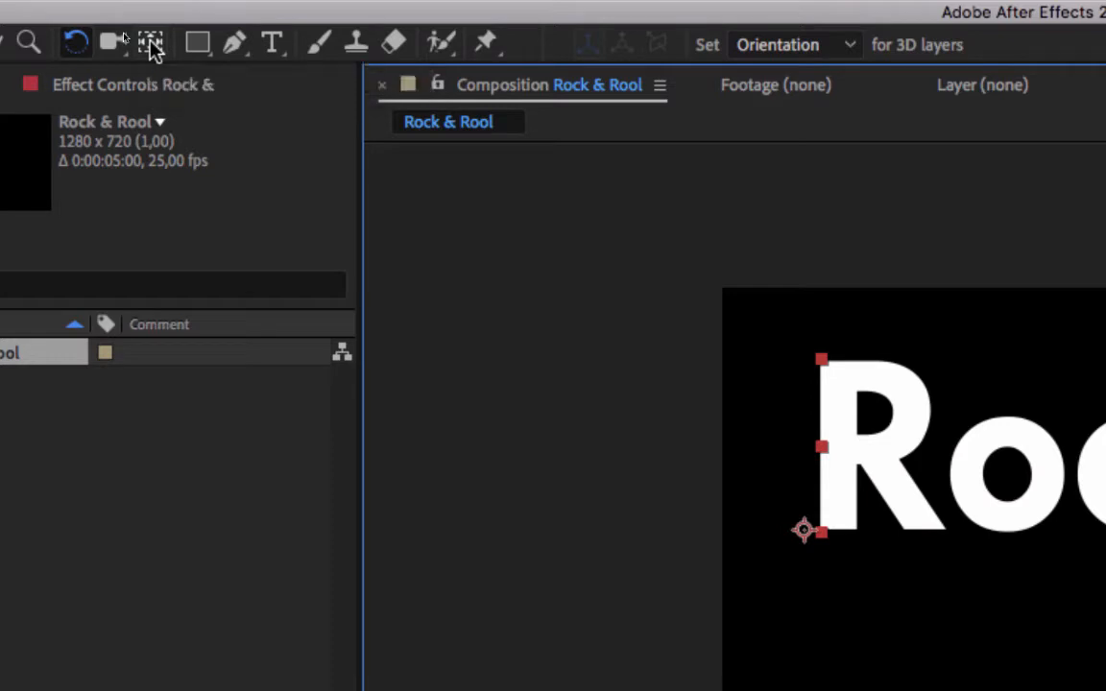
# Move the anchor point to the center of the "Rock &" text, and scrub the timeline to about one second and back to the start.
pyautogui.click(151, 44)
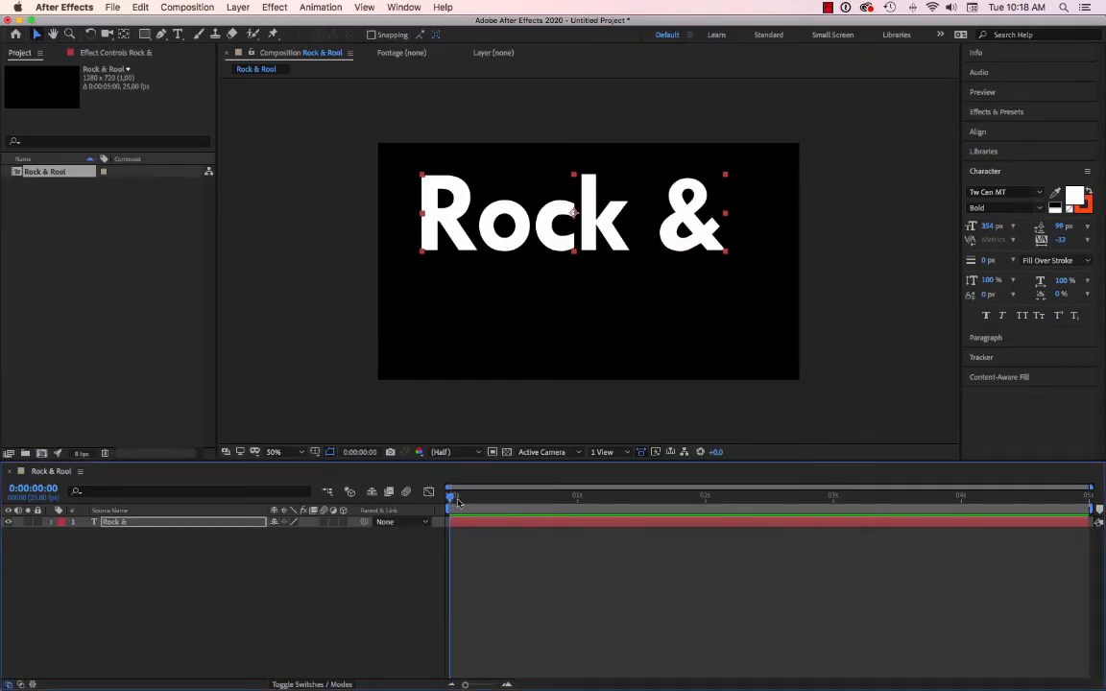
pyautogui.moveTo(452, 498); pyautogui.dragTo(583, 506)
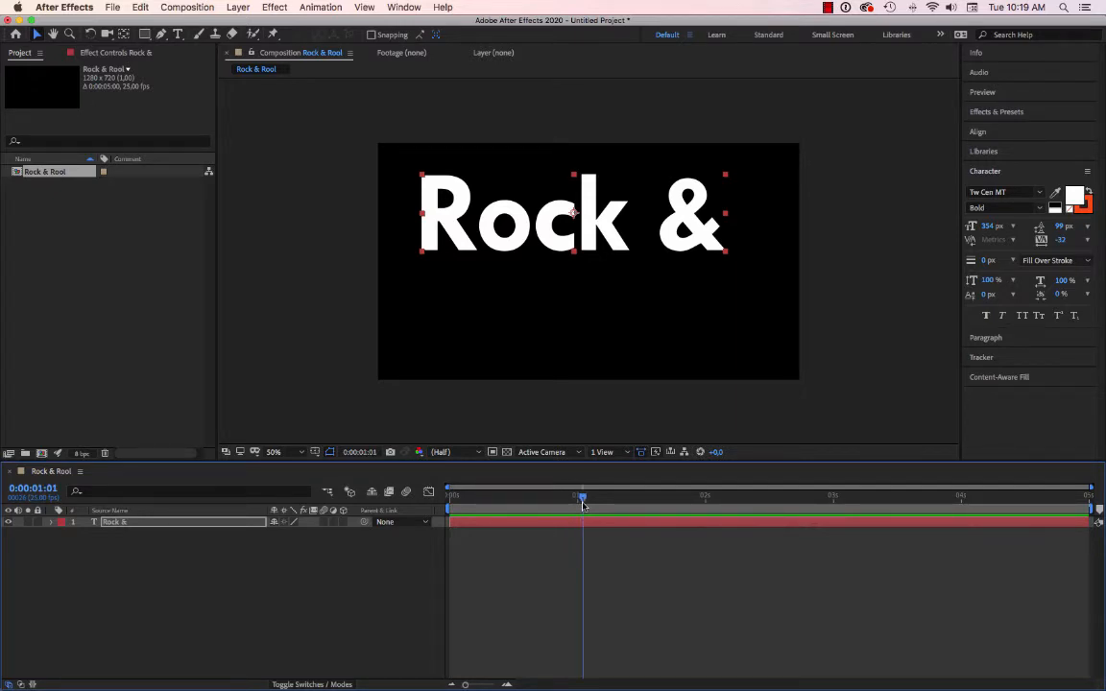
pyautogui.moveTo(582, 506); pyautogui.dragTo(419, 503)
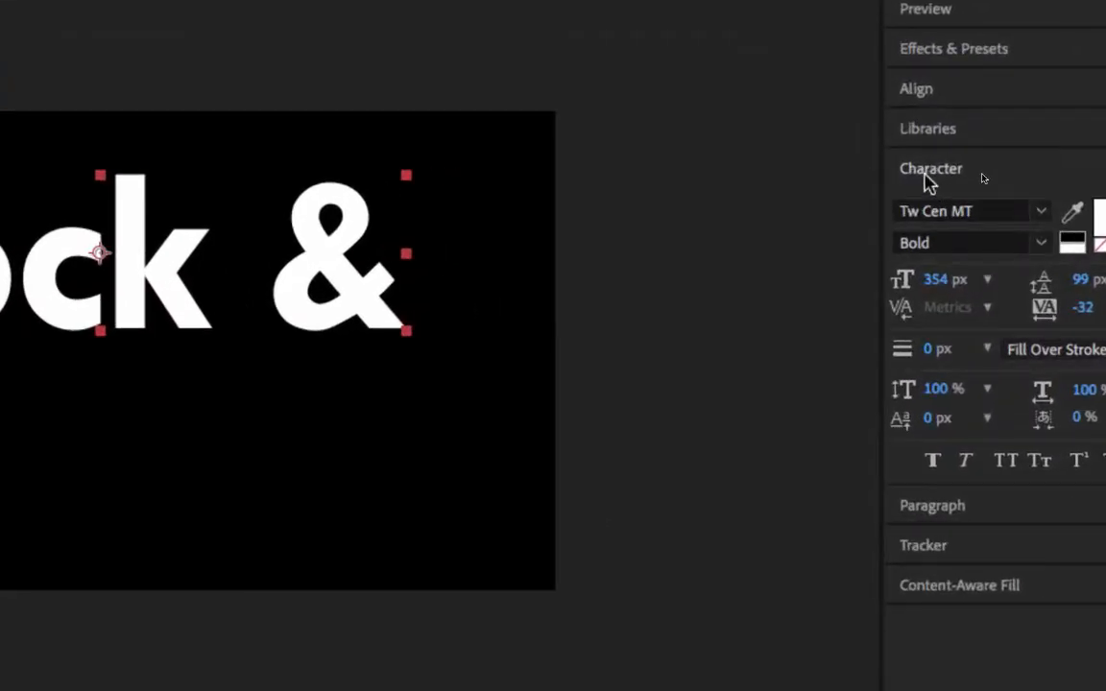
# Center the "Rock &" text layer horizontally in the composition.
pyautogui.click(926, 177)
pyautogui.click(922, 176)
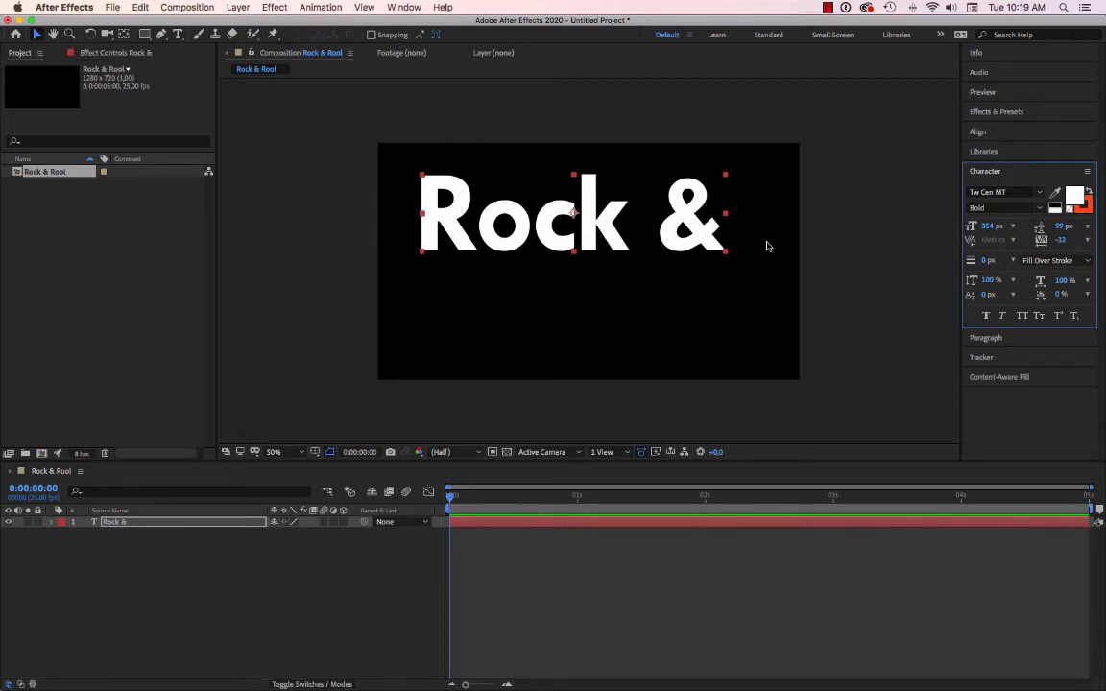
pyautogui.click(985, 134)
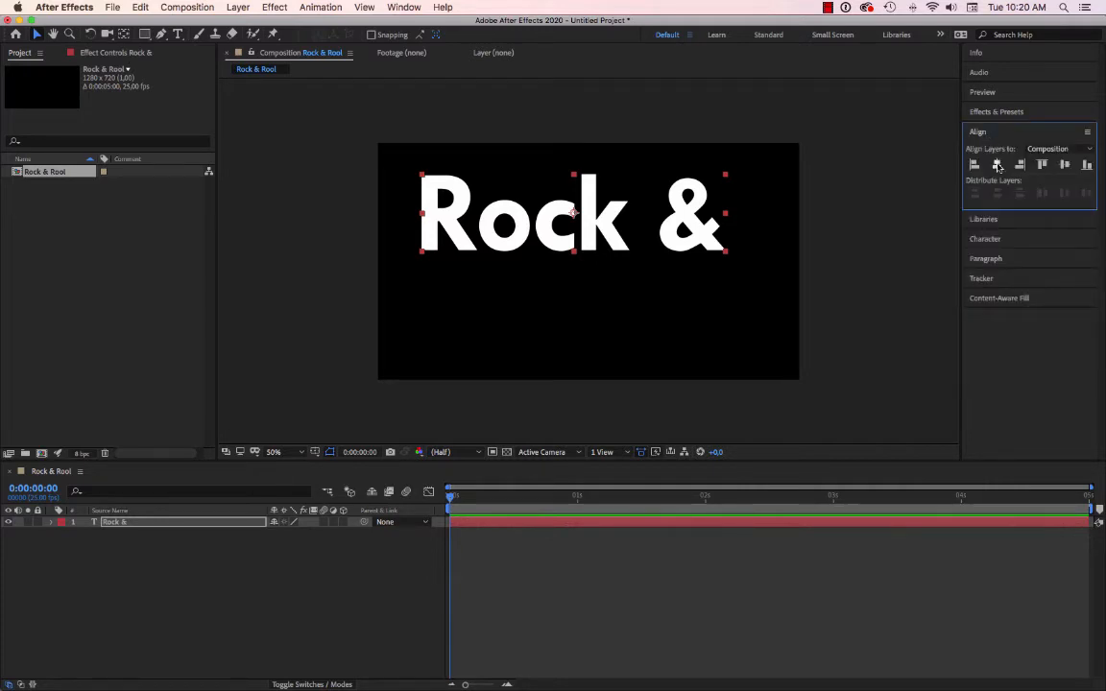
pyautogui.click(997, 165)
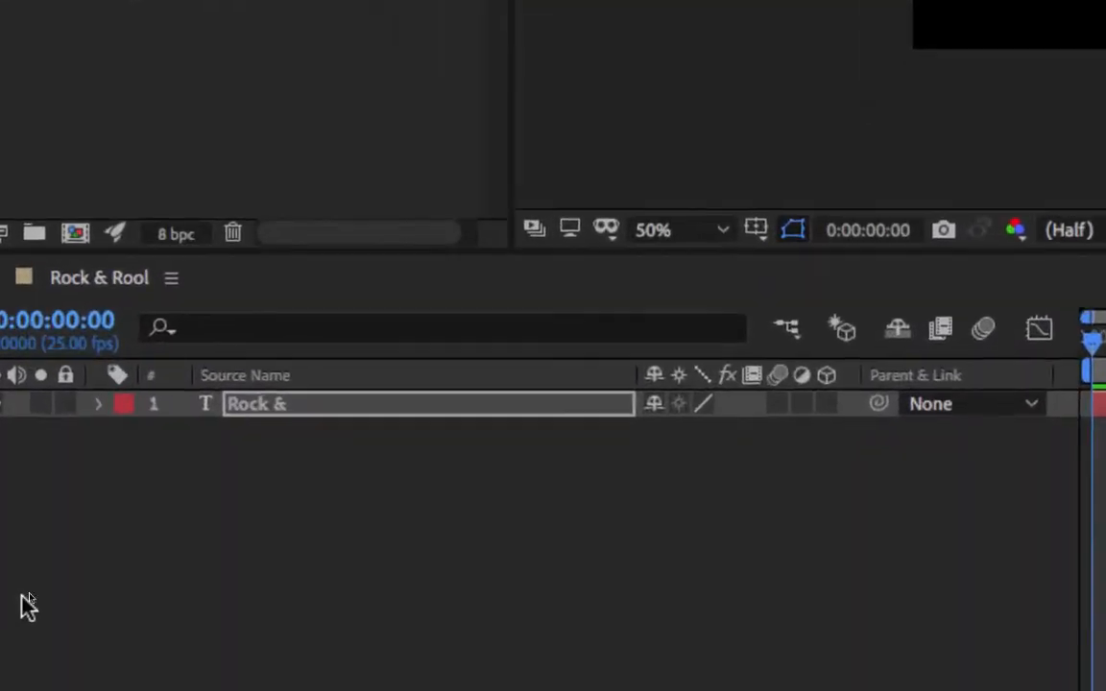
# Enable keyframing for the text layer's Scale at 0:00:00:00 and set the scale to 10%.
pyautogui.click(100, 398)
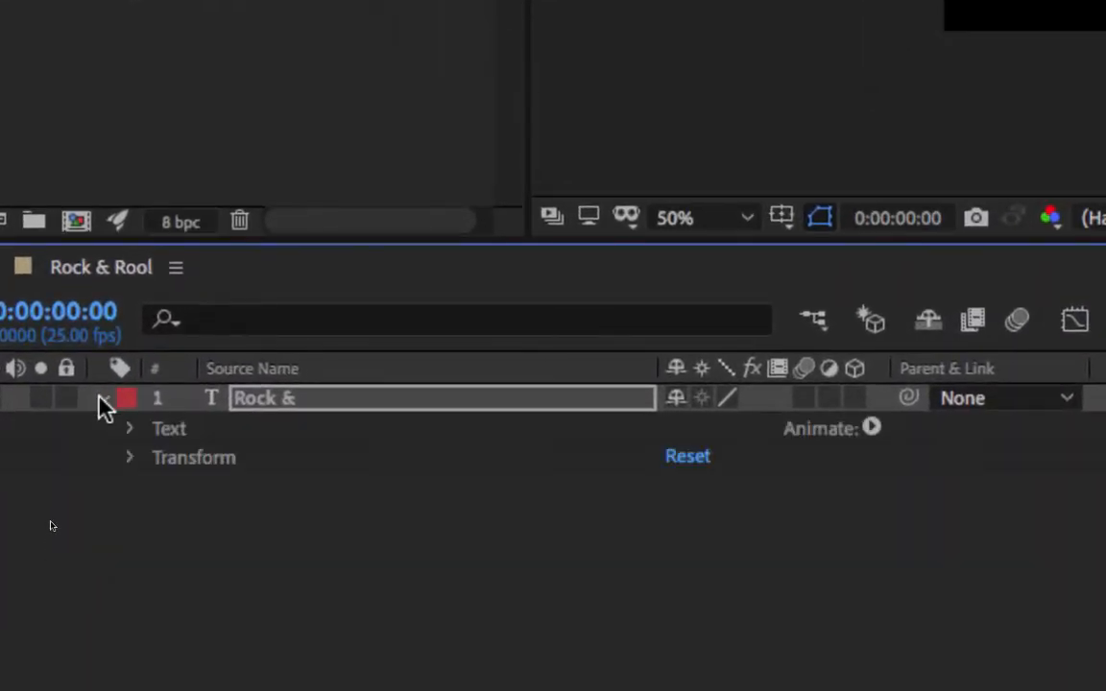
pyautogui.click(128, 458)
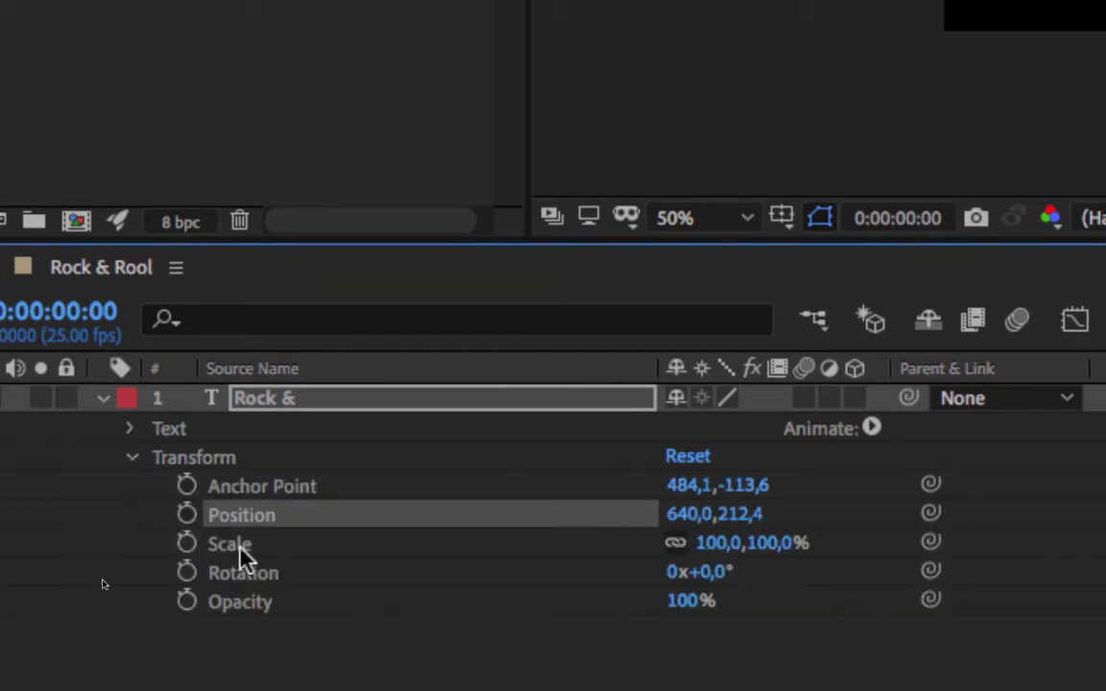
pyautogui.click(298, 562)
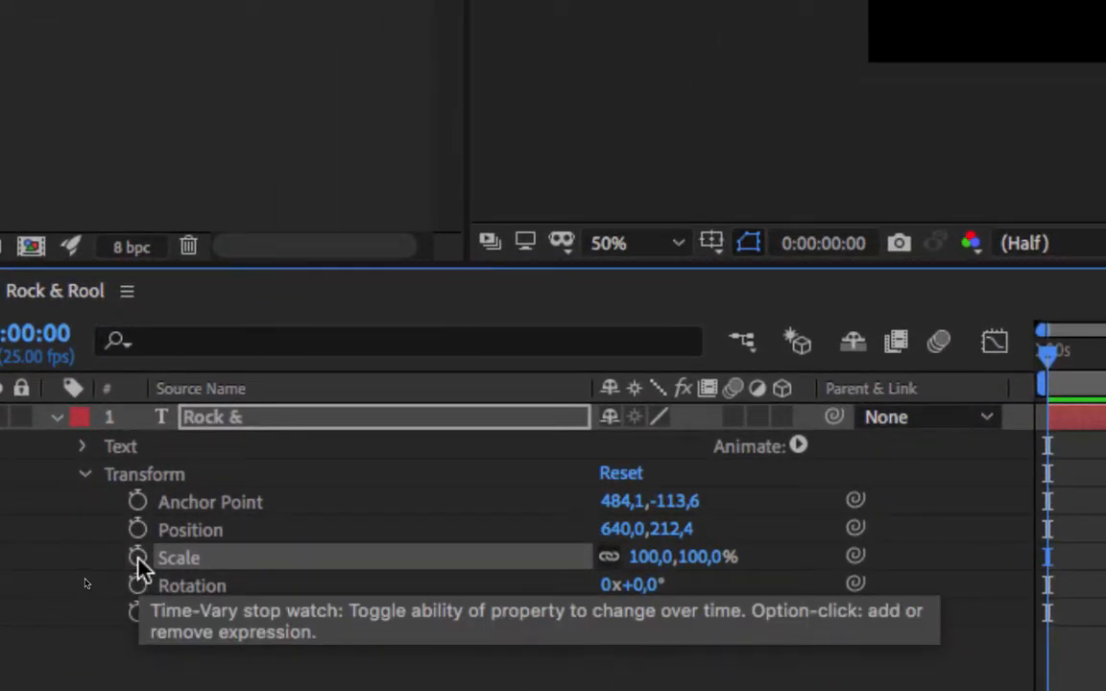
pyautogui.click(137, 559)
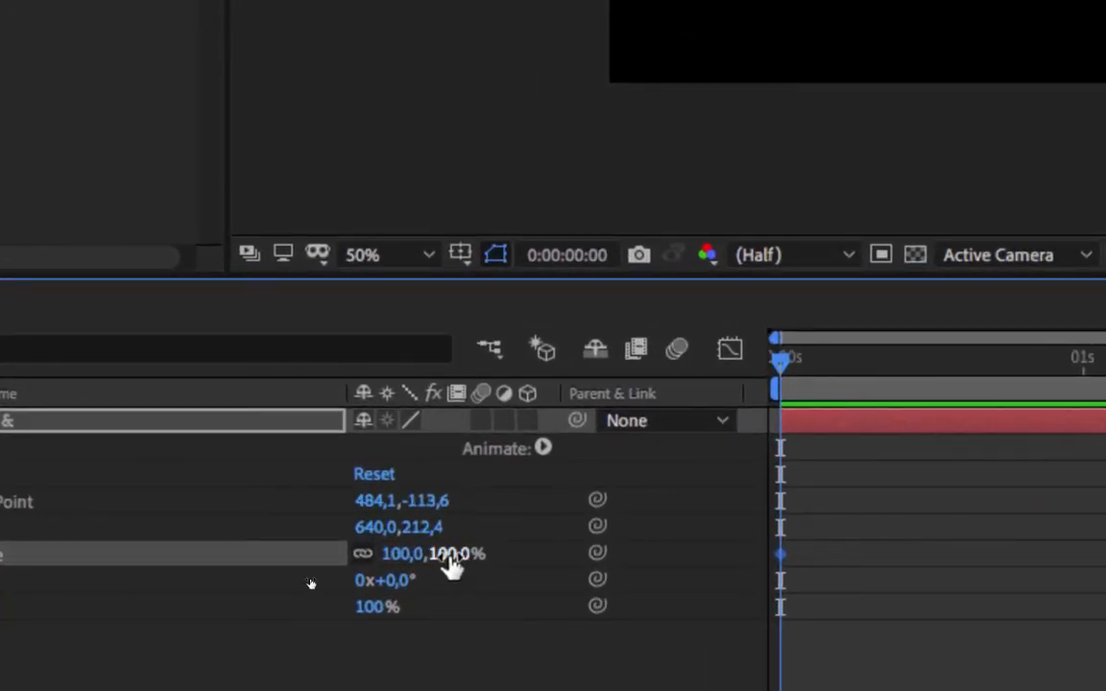
pyautogui.click(450, 557)
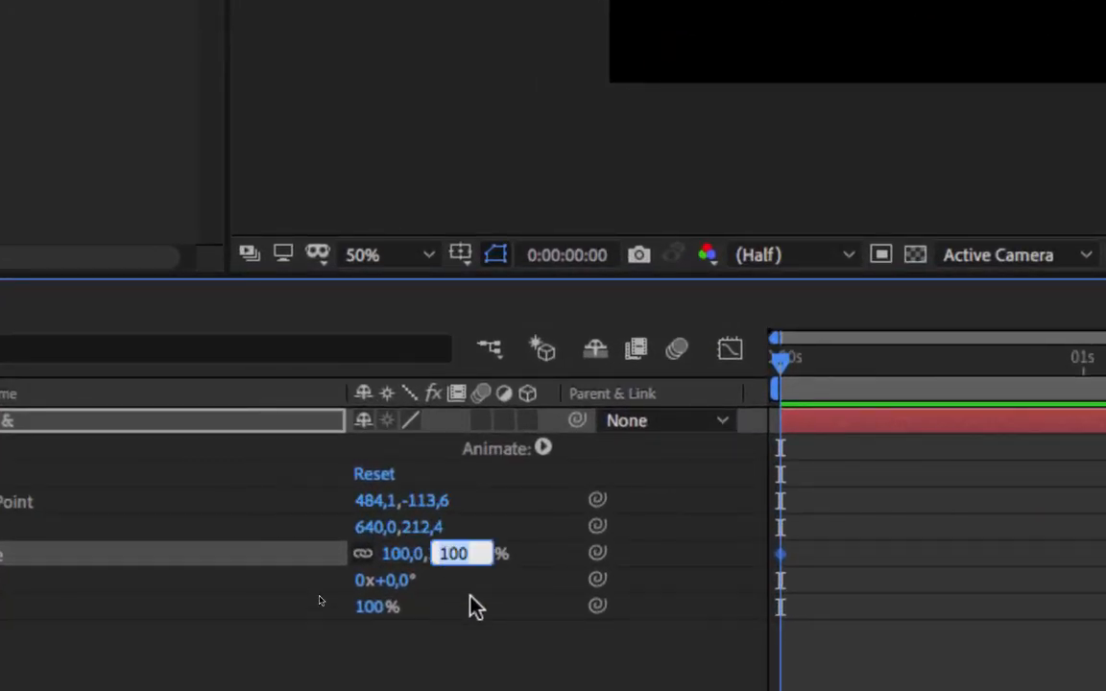
pyautogui.write('10')
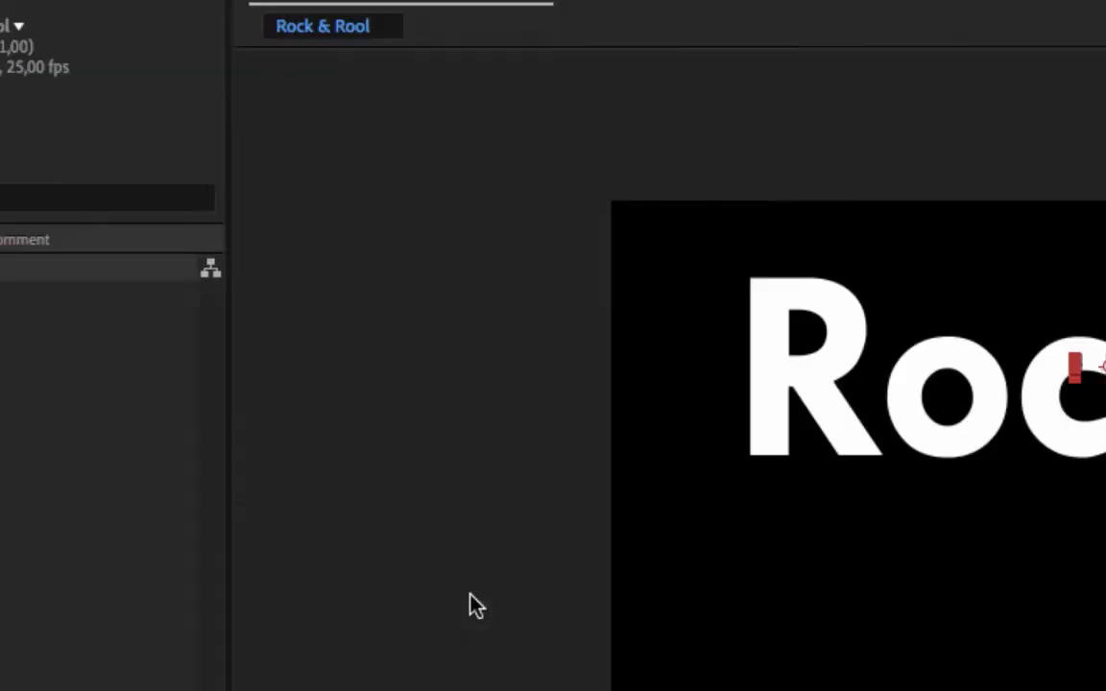
pyautogui.press('Return')
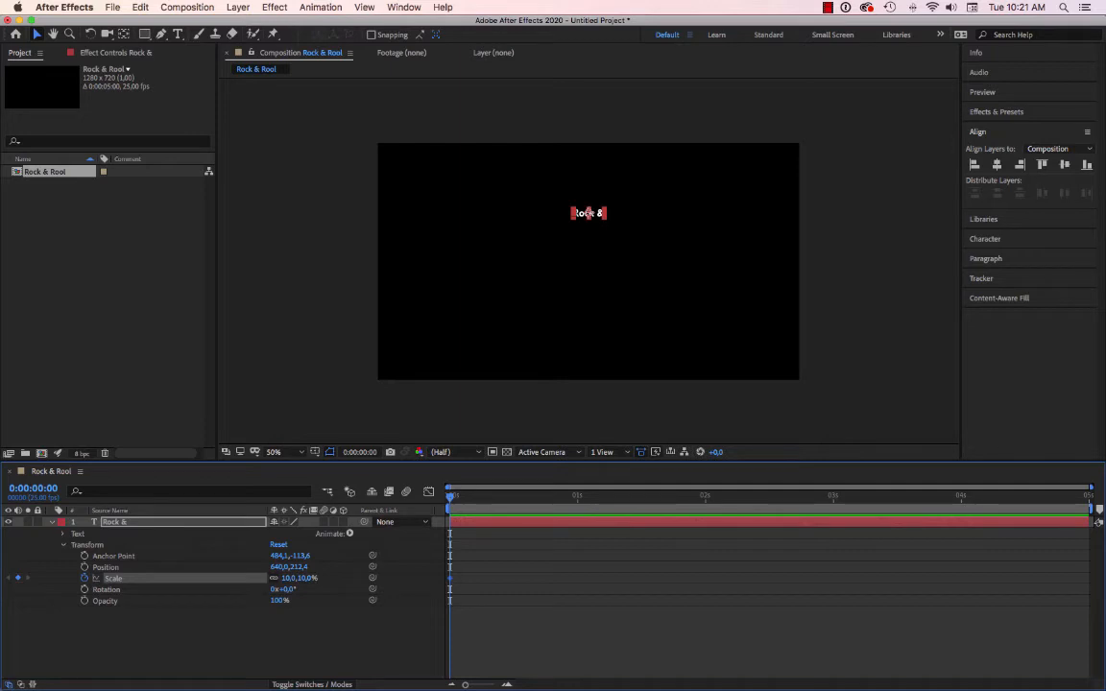
# Add a second Scale keyframe of 100% to the text layer at 0:00:04:00.
pyautogui.press('space')
pyautogui.press('pagedown')
pyautogui.press('pagedown')
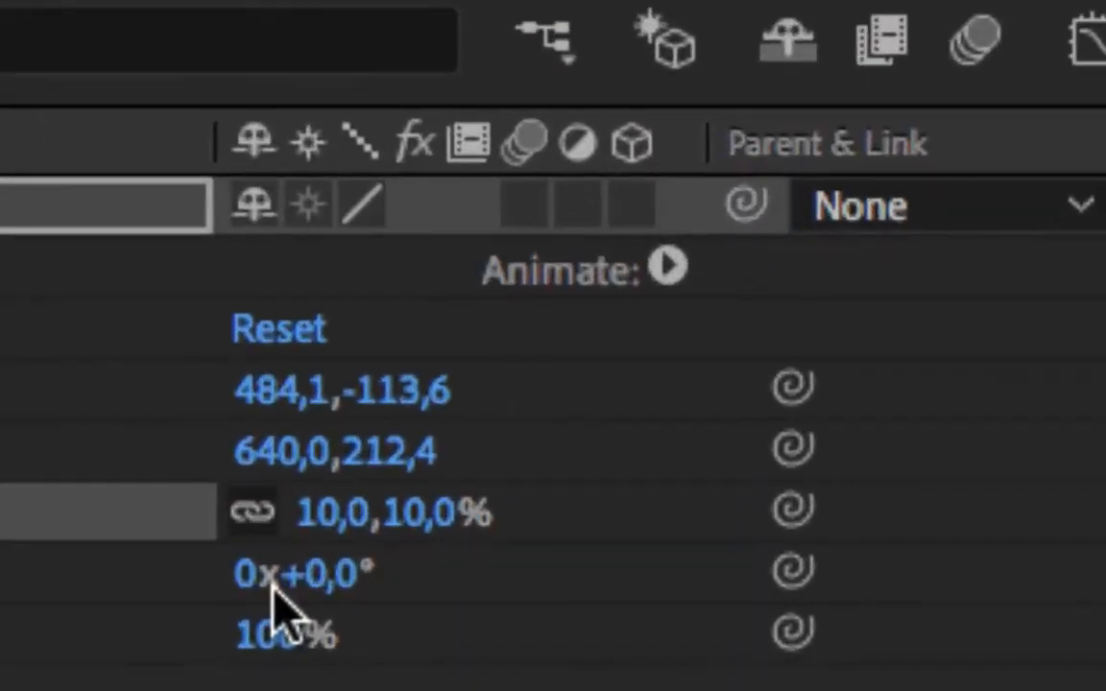
pyautogui.click(429, 536)
pyautogui.write('100')
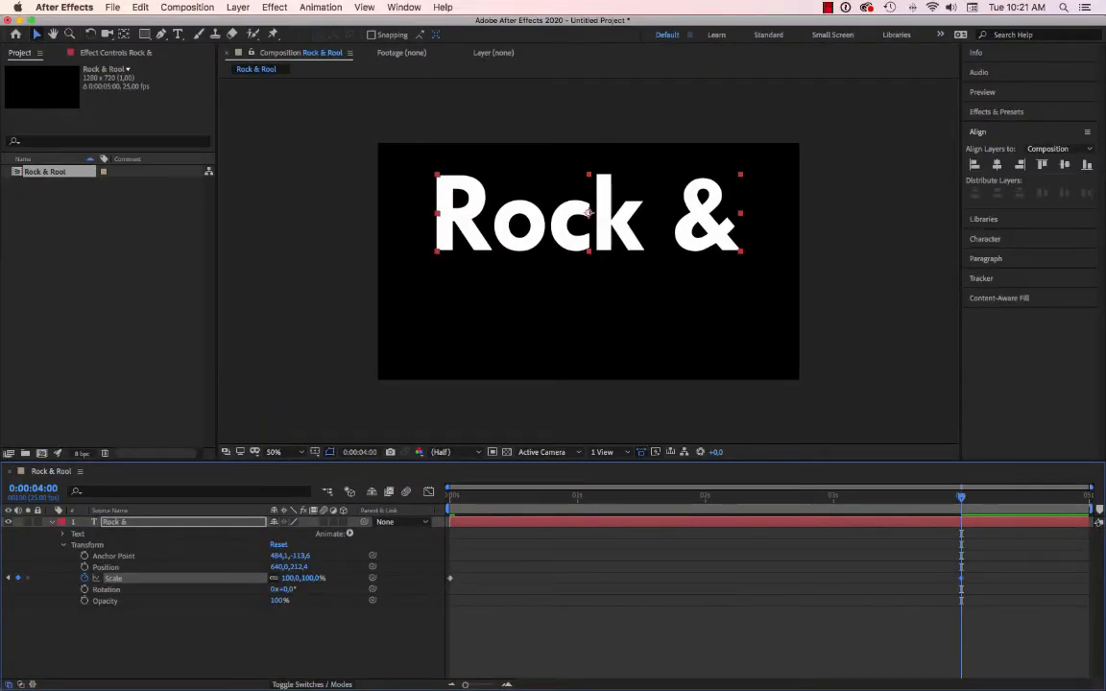
# Preview the scale animation from the beginning, return the playhead to 0:00:00:00 and collapse the text layer's properties.
pyautogui.moveTo(961, 497); pyautogui.dragTo(449, 497)
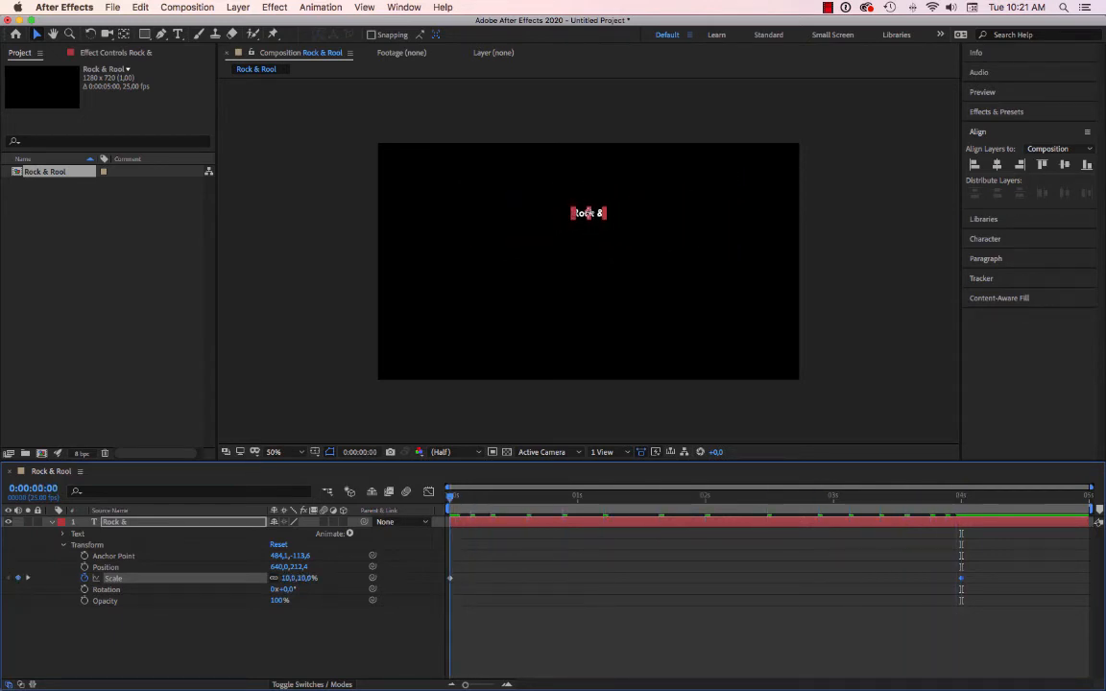
pyautogui.press('space')
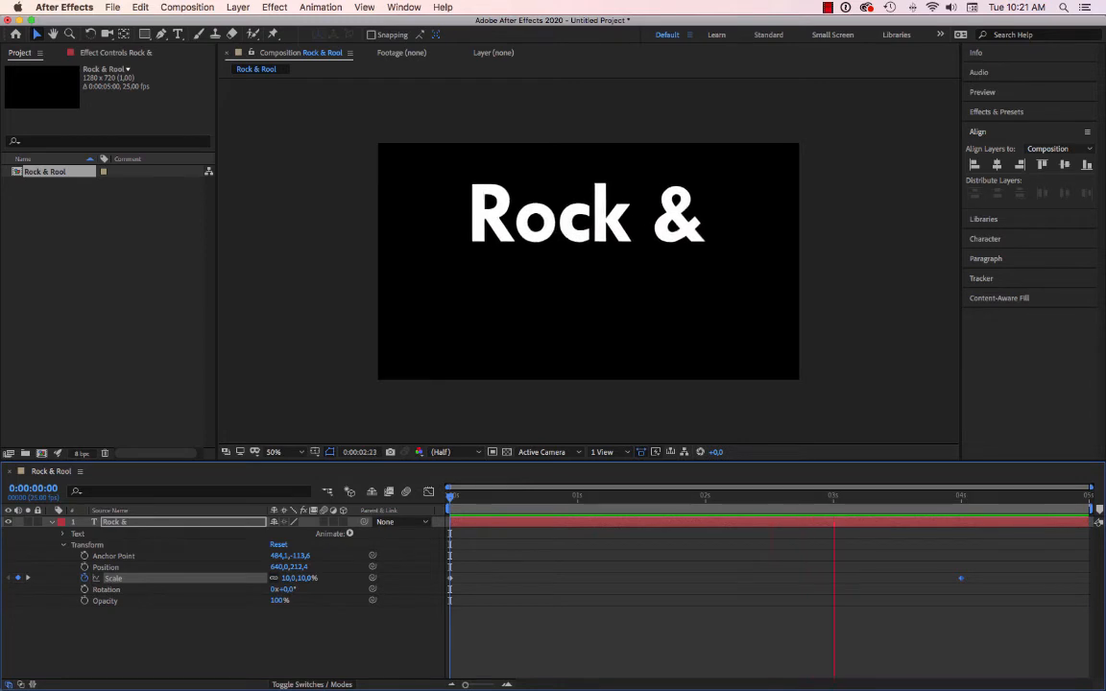
pyautogui.press('space')
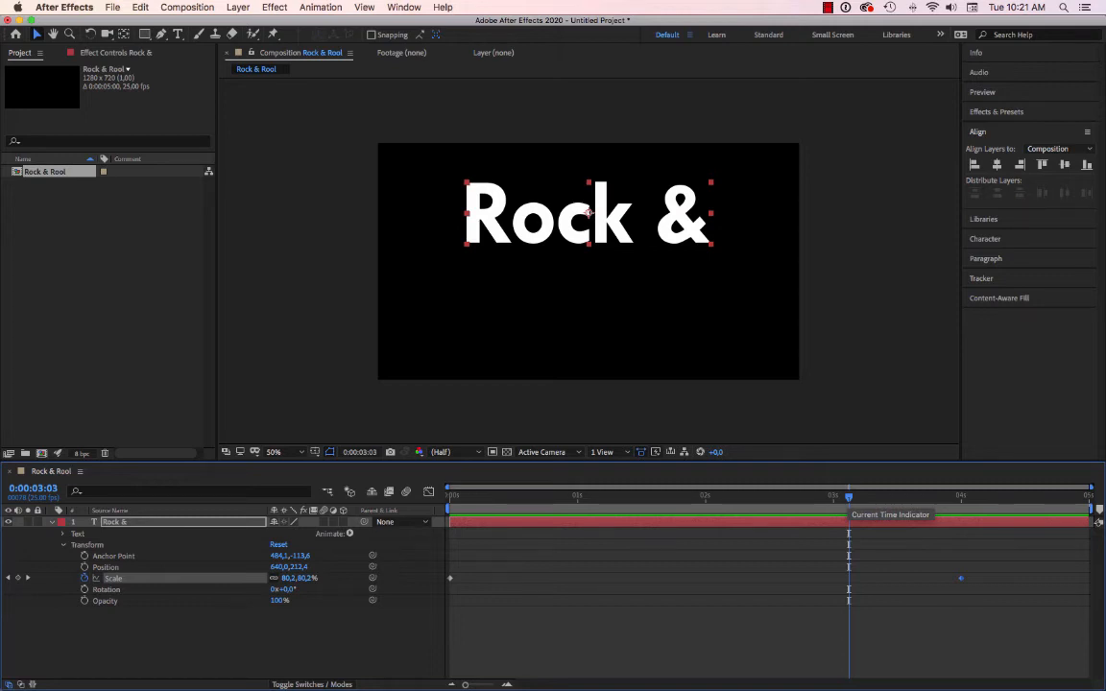
pyautogui.moveTo(848, 496); pyautogui.dragTo(449, 495)
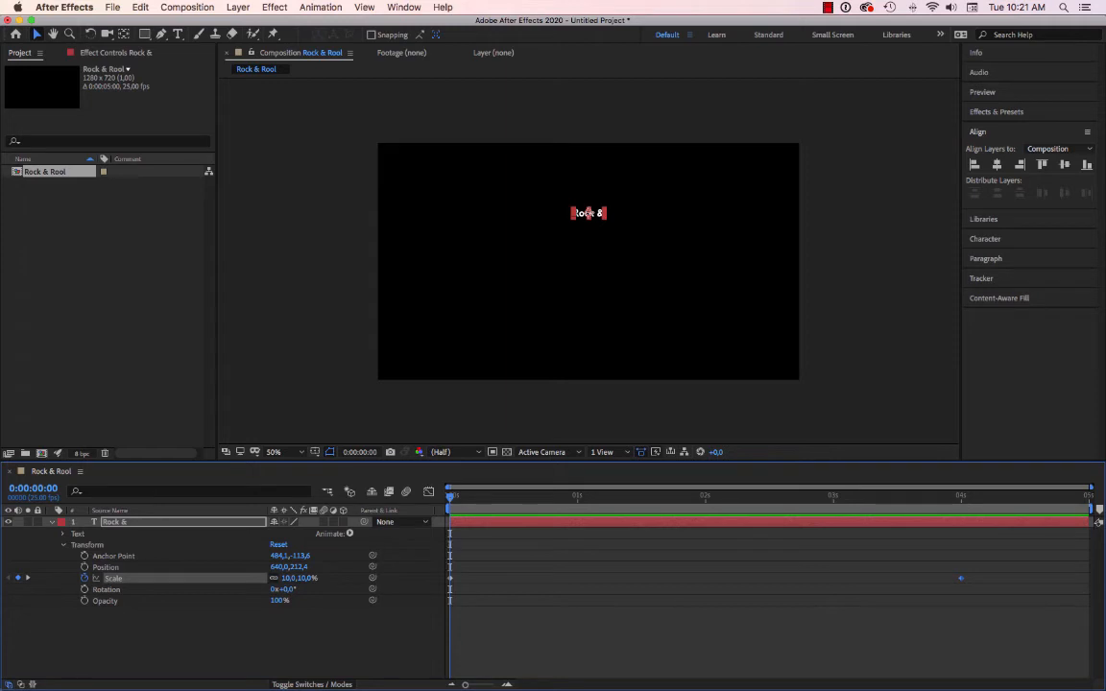
pyautogui.press('u')
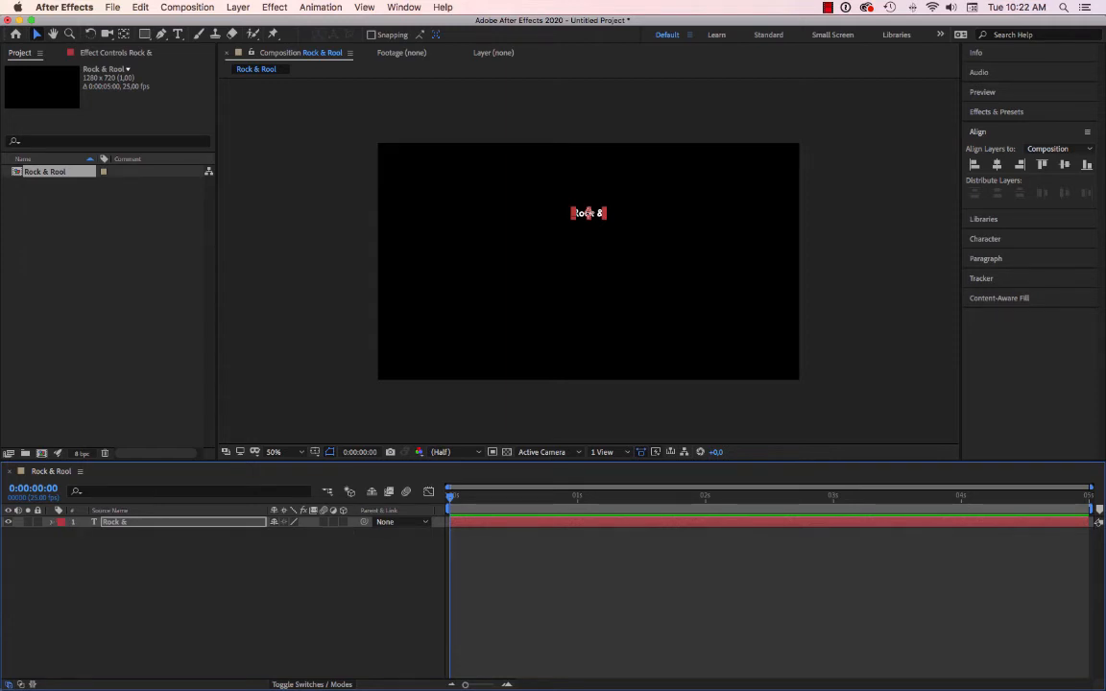
# Add a new text layer reading "Roll" below "Rock &" in the composition frame, keeping the current Tw Cen MT Bold style.
pyautogui.click(309, 230)
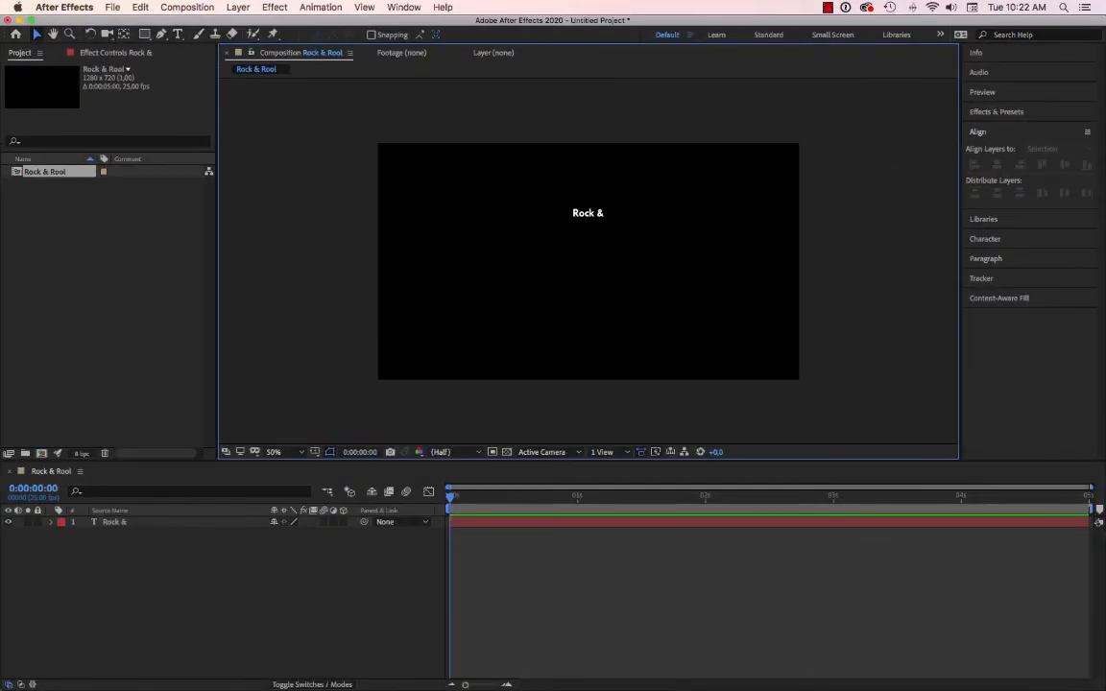
pyautogui.click(178, 34)
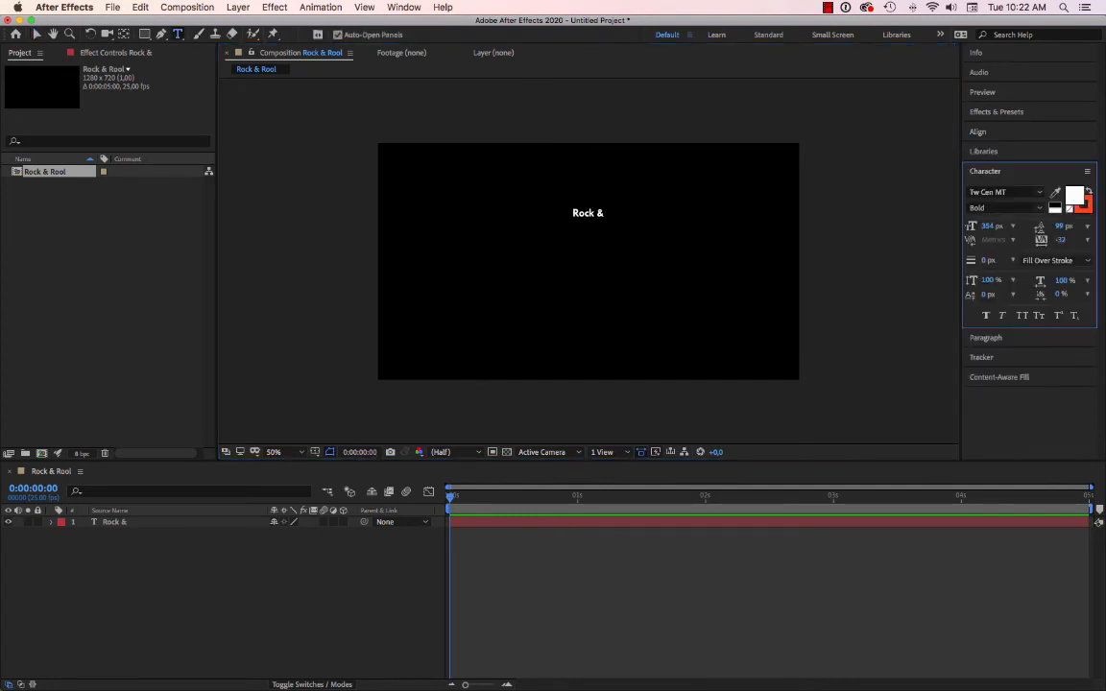
pyautogui.click(404, 288)
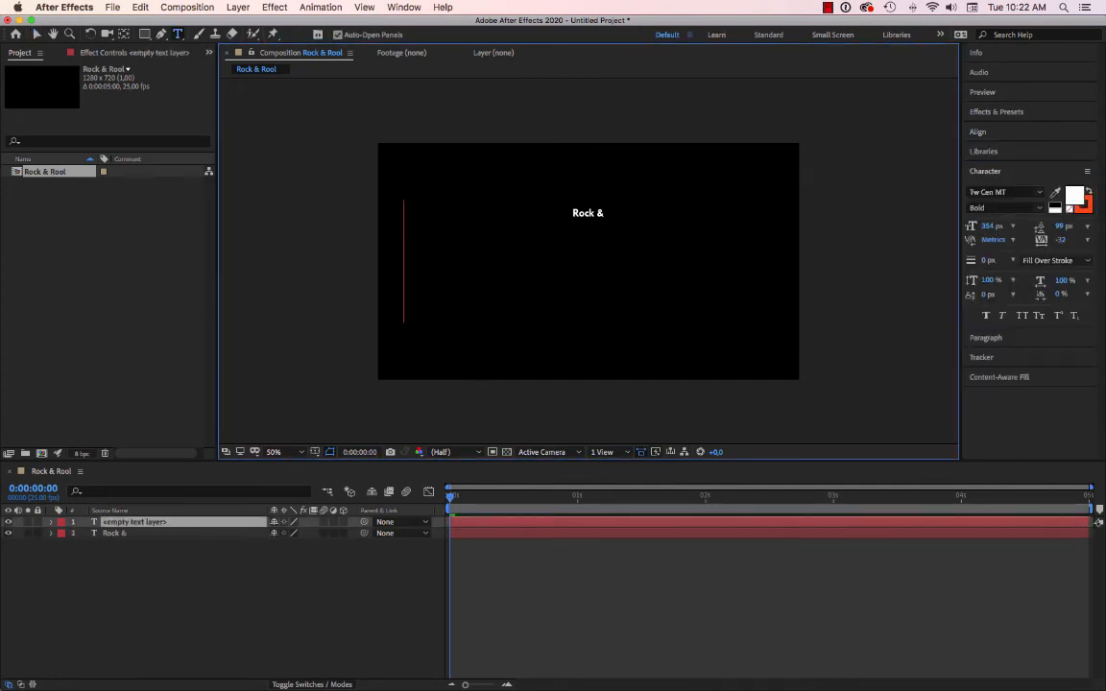
pyautogui.write('Roll')
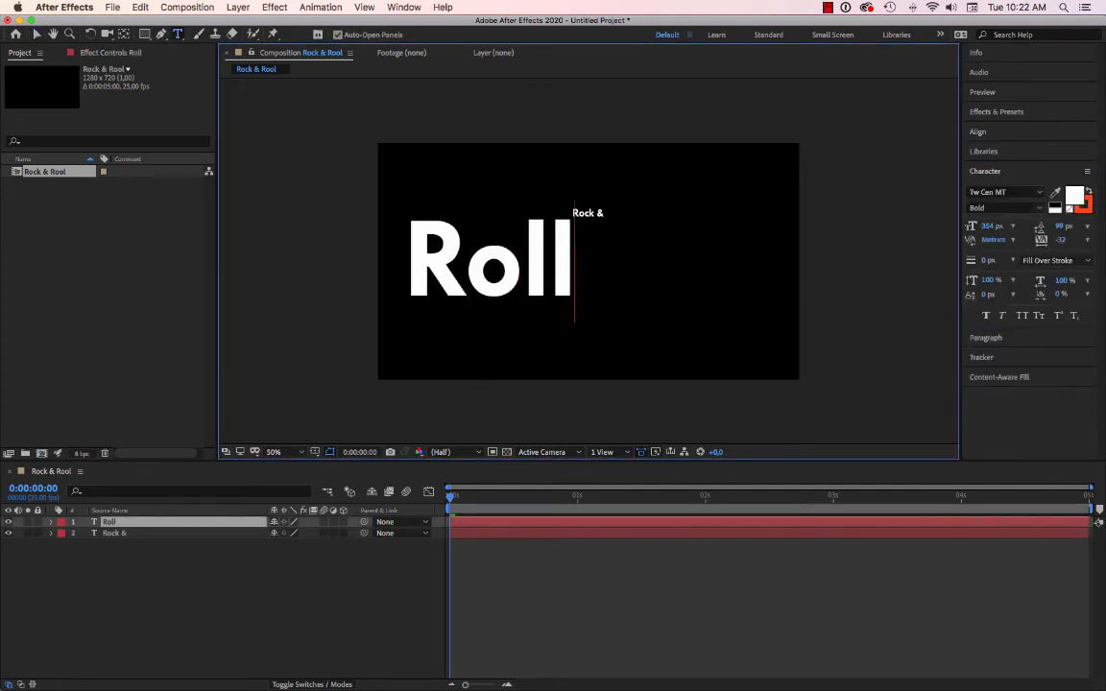
pyautogui.click(36, 33)
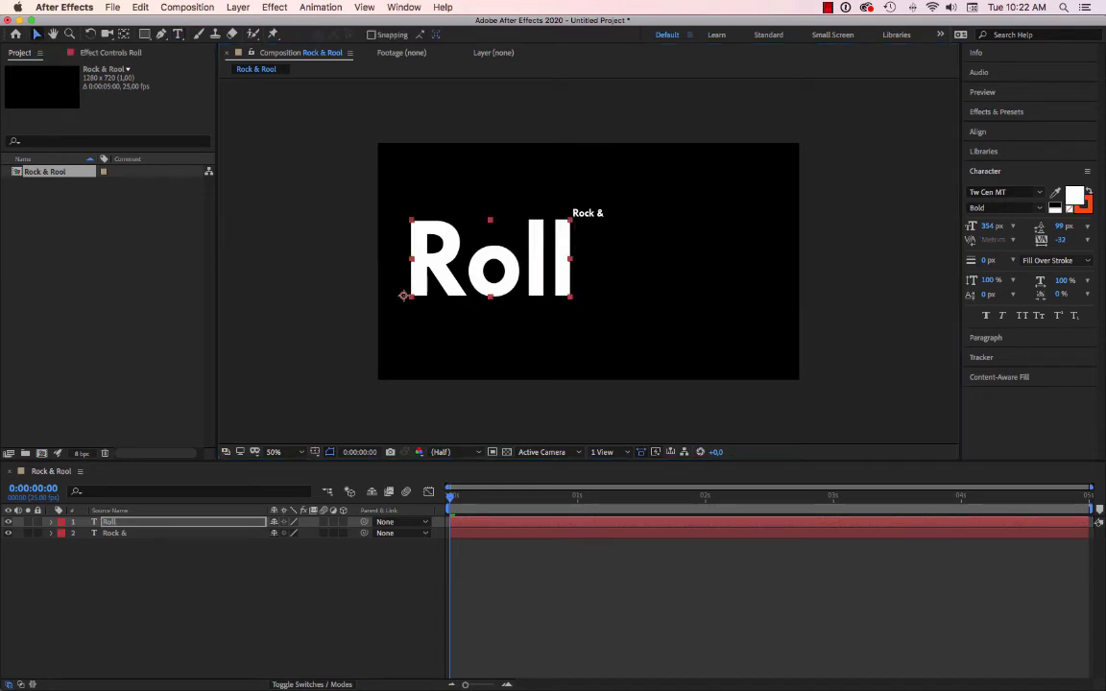
# Move the "Roll" text into the lower part of the frame and center its anchor point on the text.
pyautogui.moveTo(490, 257); pyautogui.dragTo(477, 318)
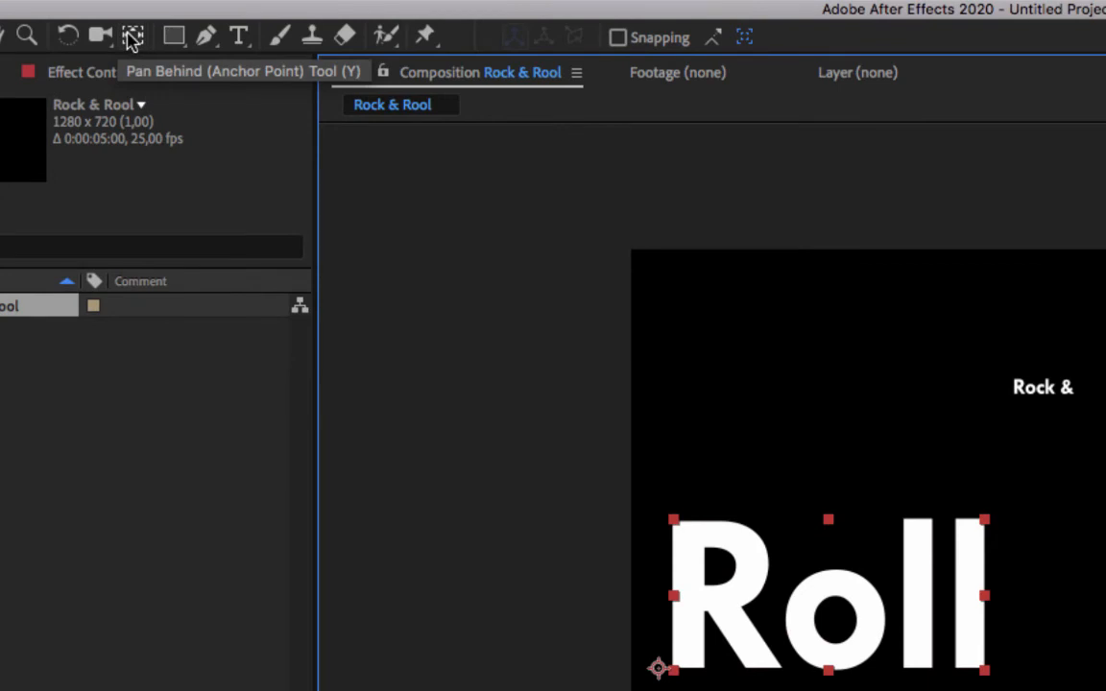
pyautogui.keyDown('super'); pyautogui.doubleClick(129, 35); pyautogui.keyUp('super')
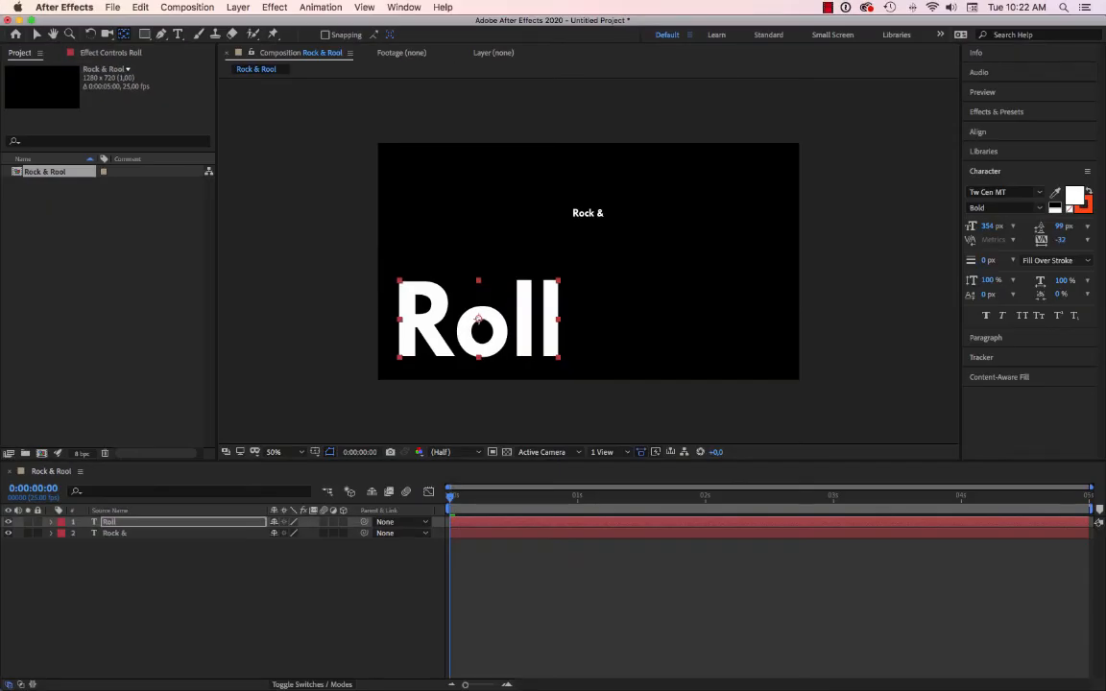
pyautogui.press('s')
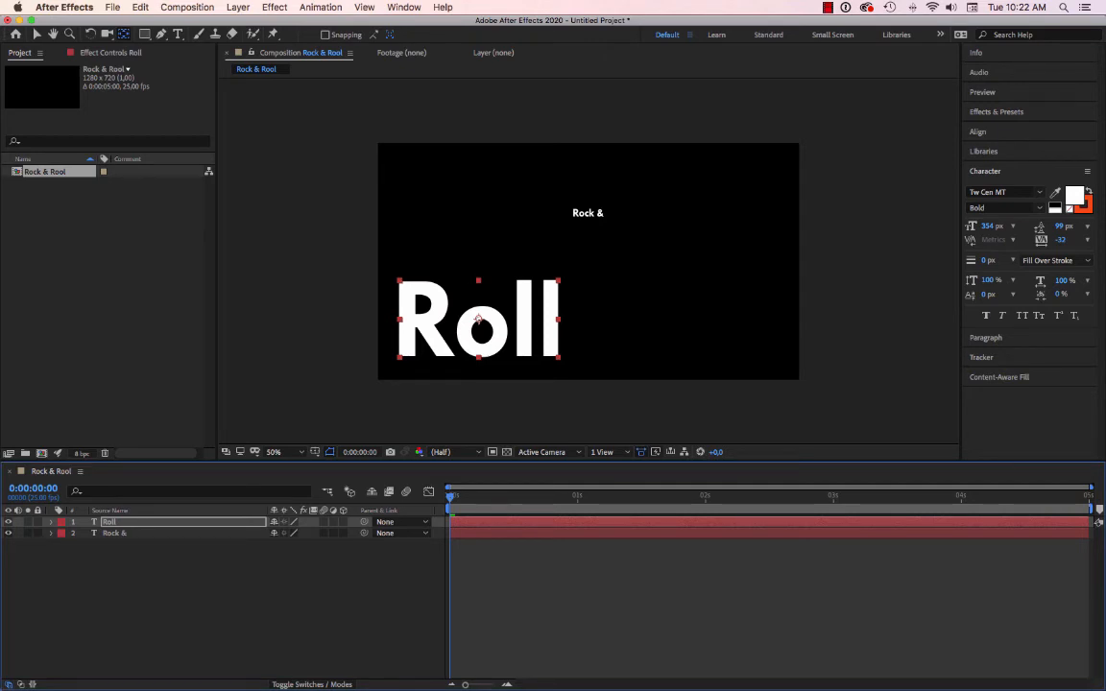
# Place "Roll" just outside the frame's left edge at about (-252, 534) and enable Position keyframing at 0:00:00:00.
pyautogui.click(51, 522)
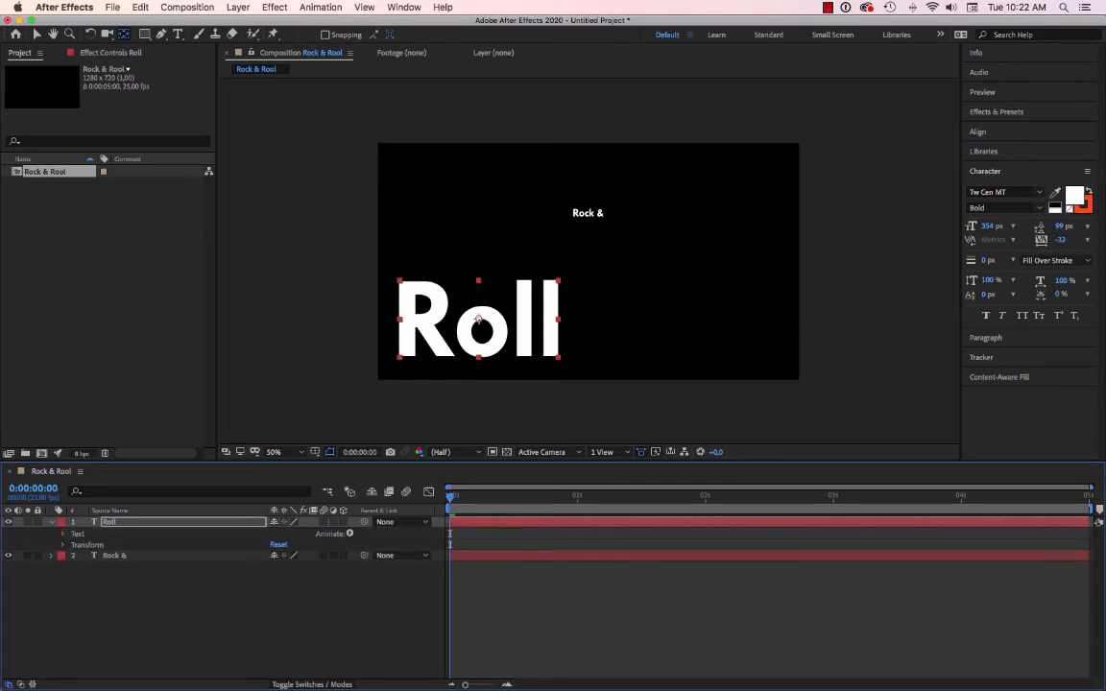
pyautogui.click(63, 545)
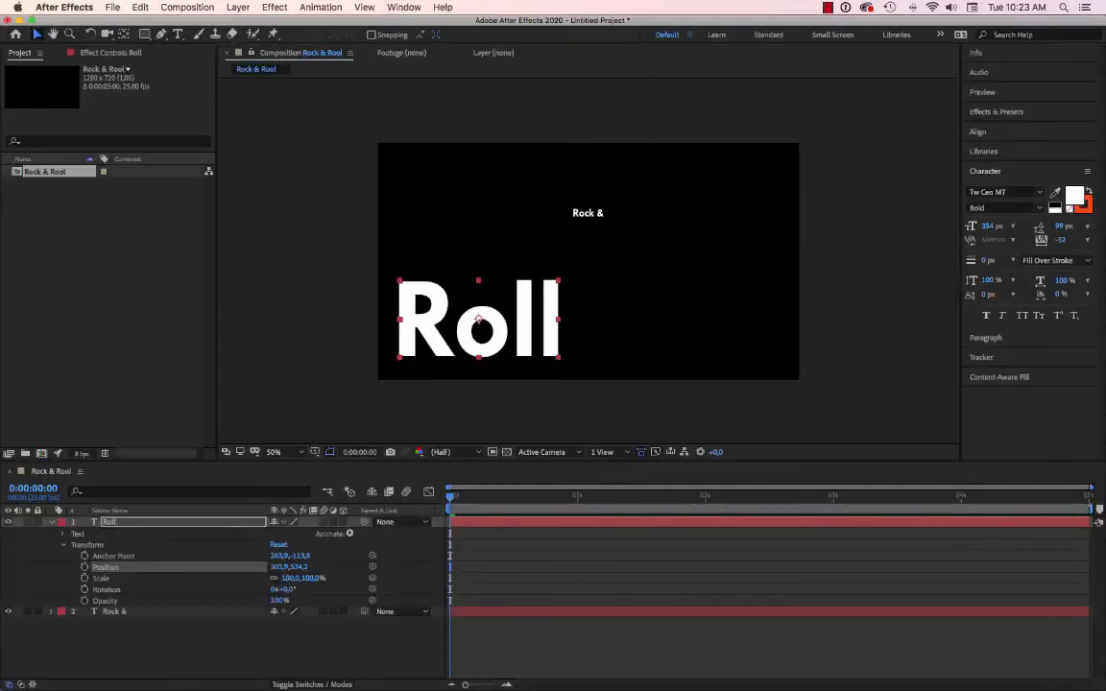
pyautogui.moveTo(478, 320); pyautogui.dragTo(294, 319)
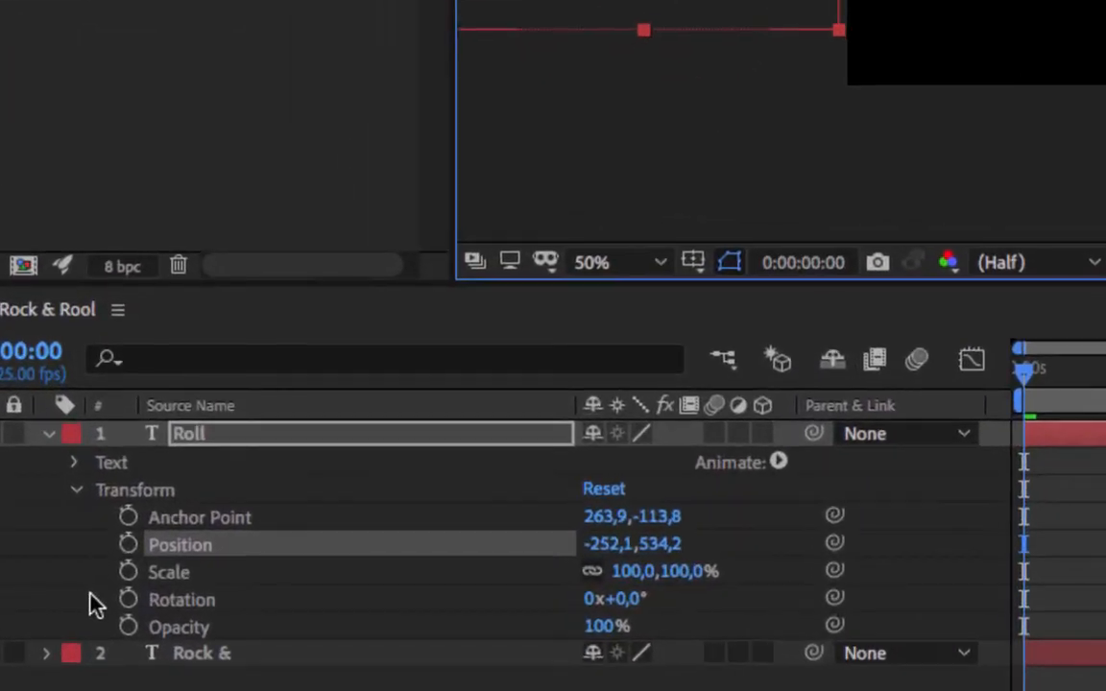
pyautogui.click(129, 545)
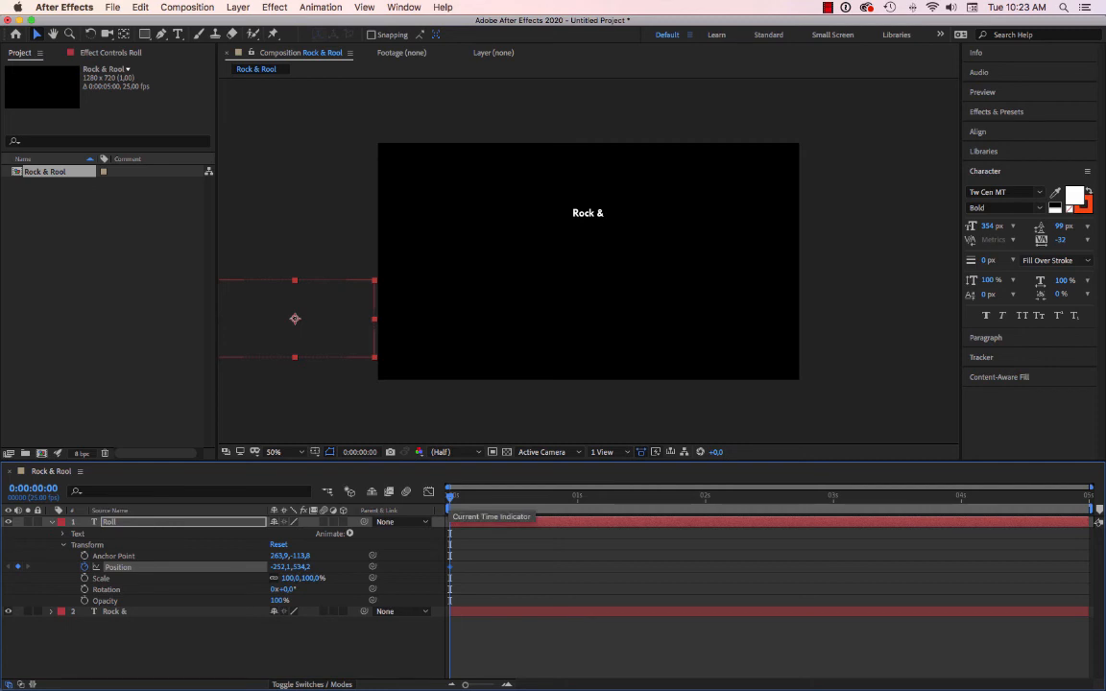
# At 0:00:04:00, add a second Position keyframe by moving "Roll" horizontally past the frame's right edge to about (1536, 534).
pyautogui.press('space')
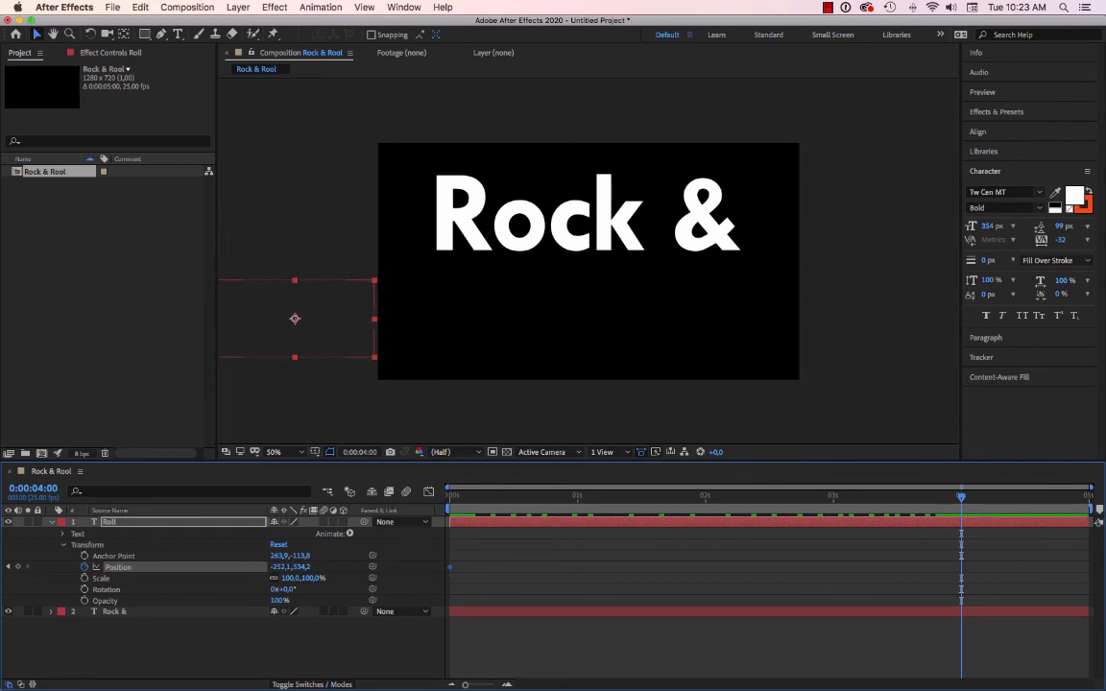
pyautogui.moveTo(295, 318); pyautogui.dragTo(718, 319)
pyautogui.moveTo(278, 567); pyautogui.dragTo(415, 567)
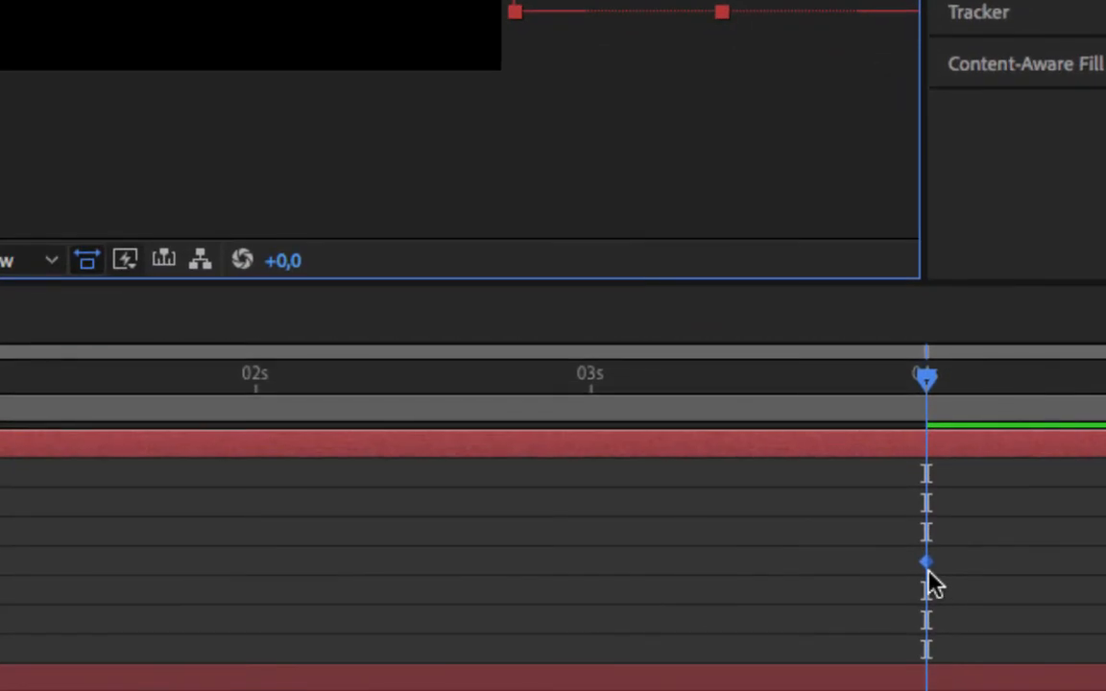
pyautogui.moveTo(928, 571)
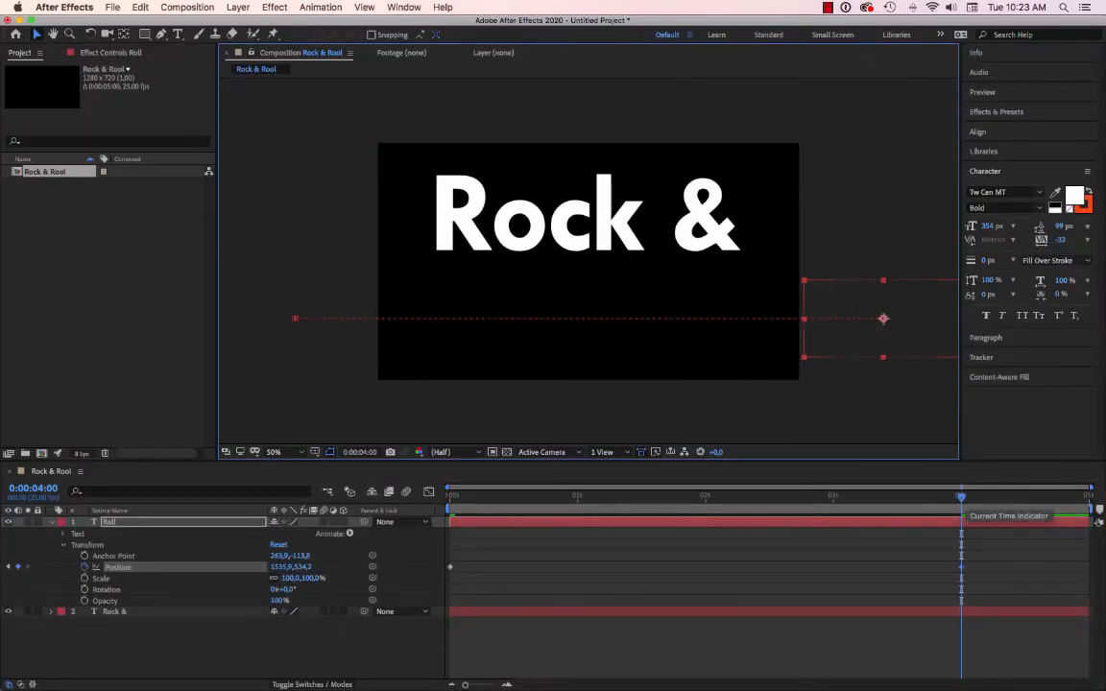
# Preview both text animations from 0:00:00:00 and stop with the playhead at 0:00:01:22.
pyautogui.press('space')
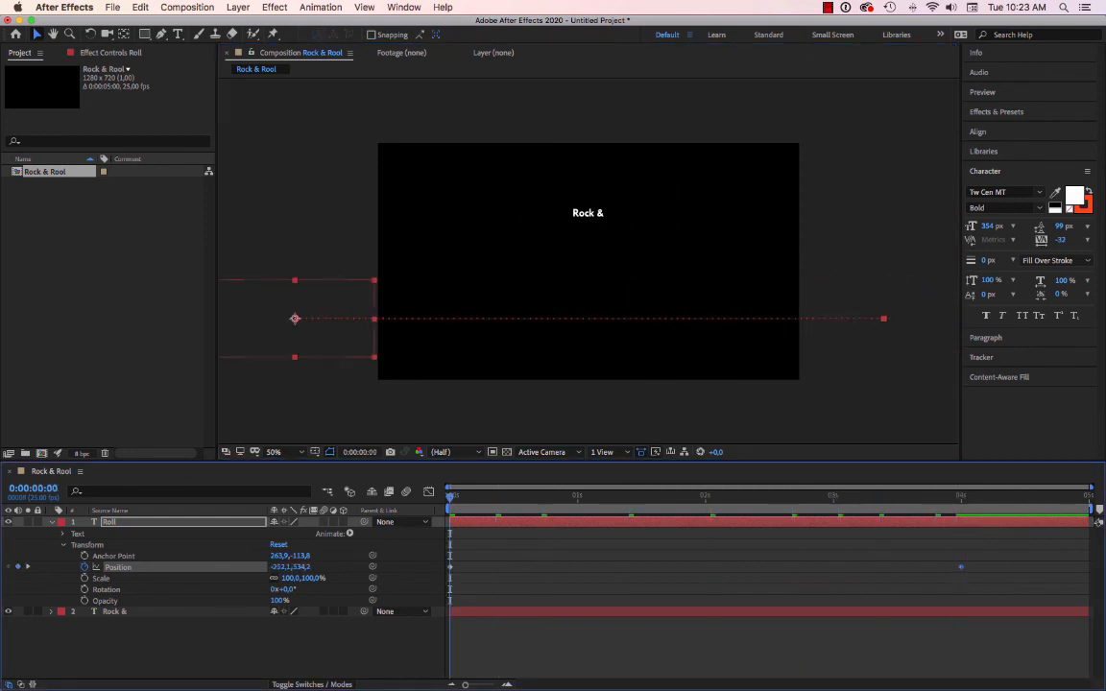
pyautogui.press('space')
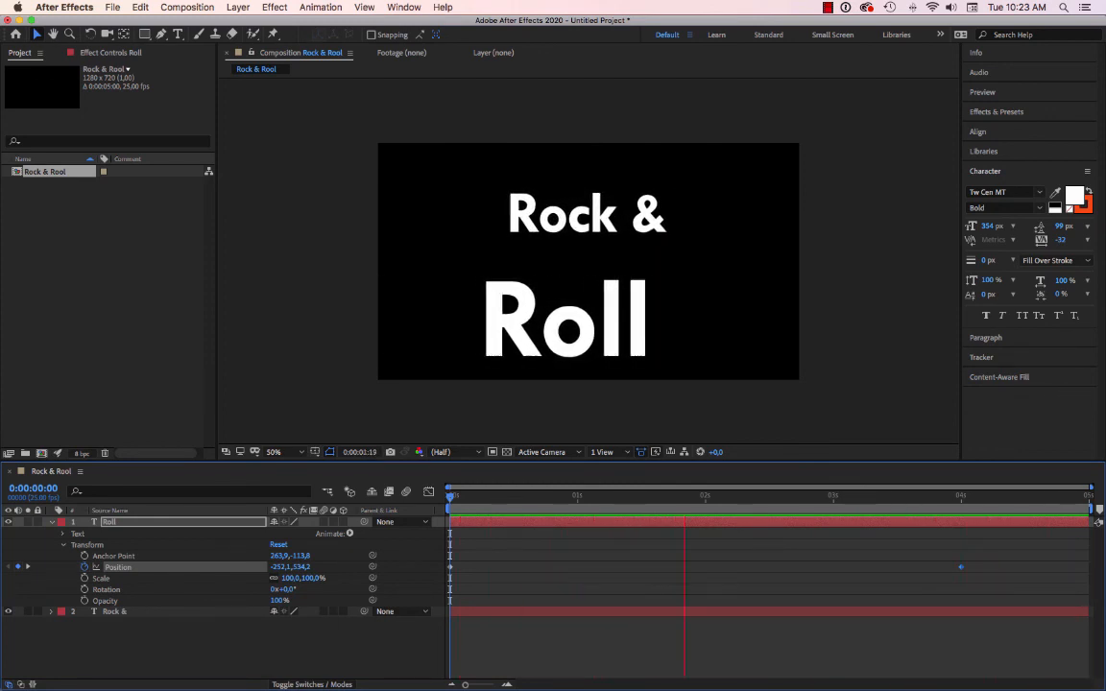
pyautogui.press('space')
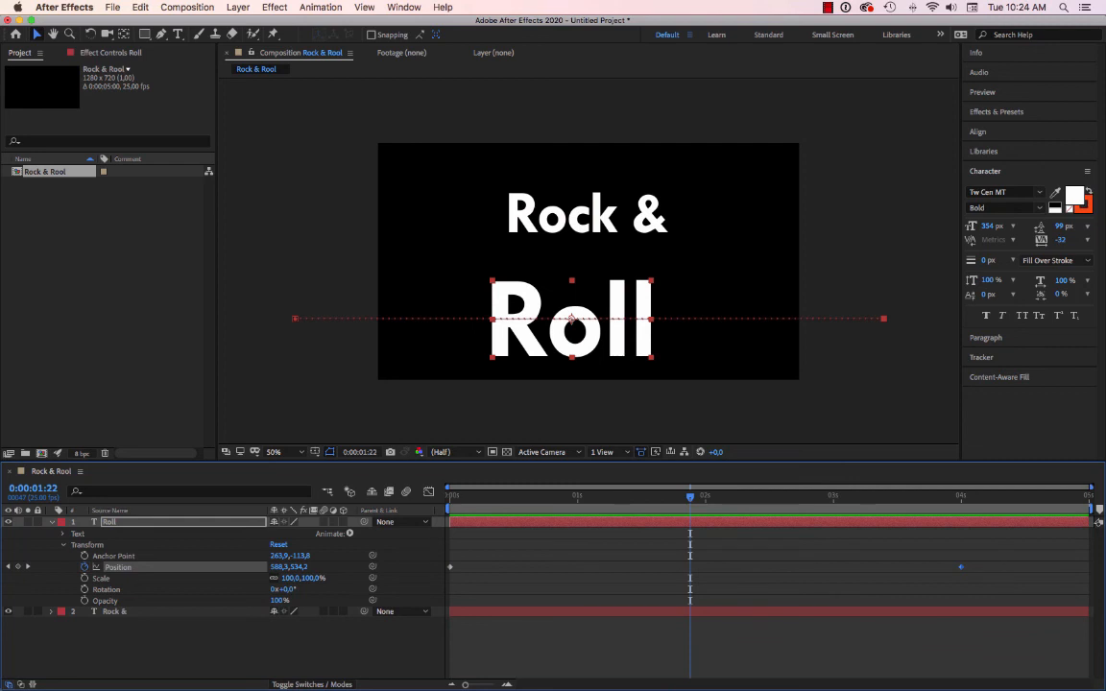